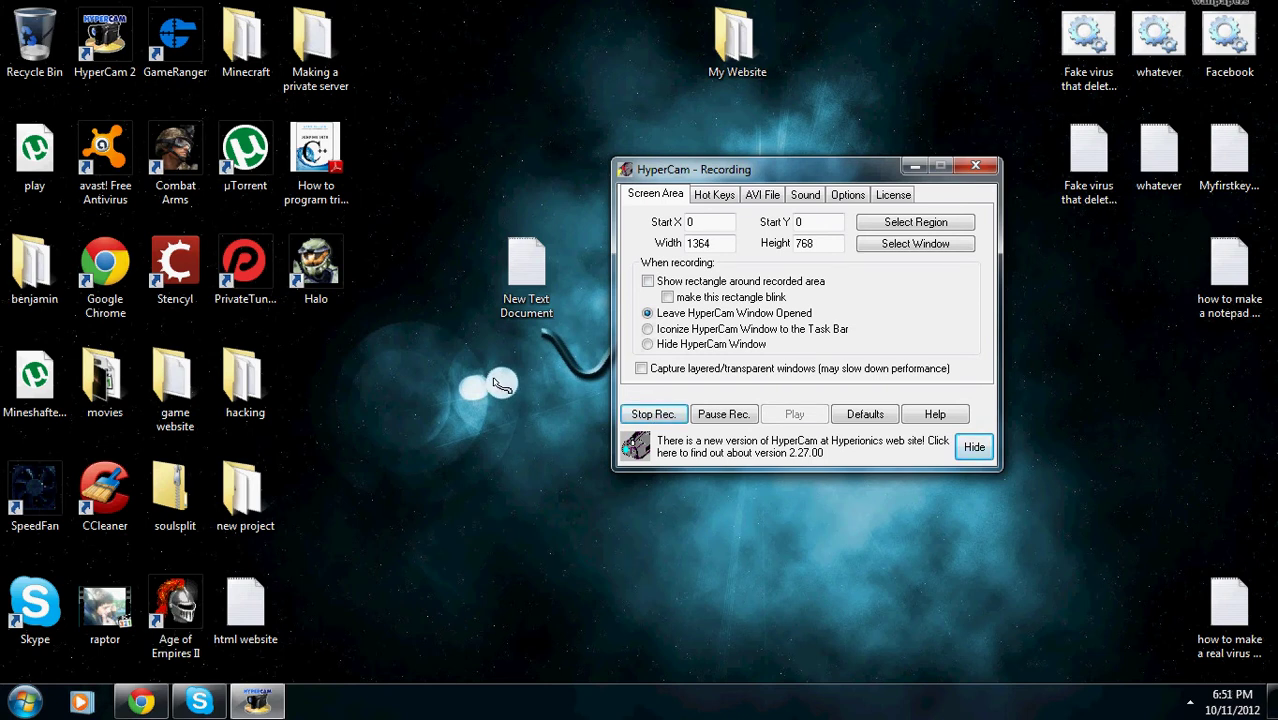
# Step: Check the old New Text Document, then delete it from the desktop
pyautogui.click(500, 384)
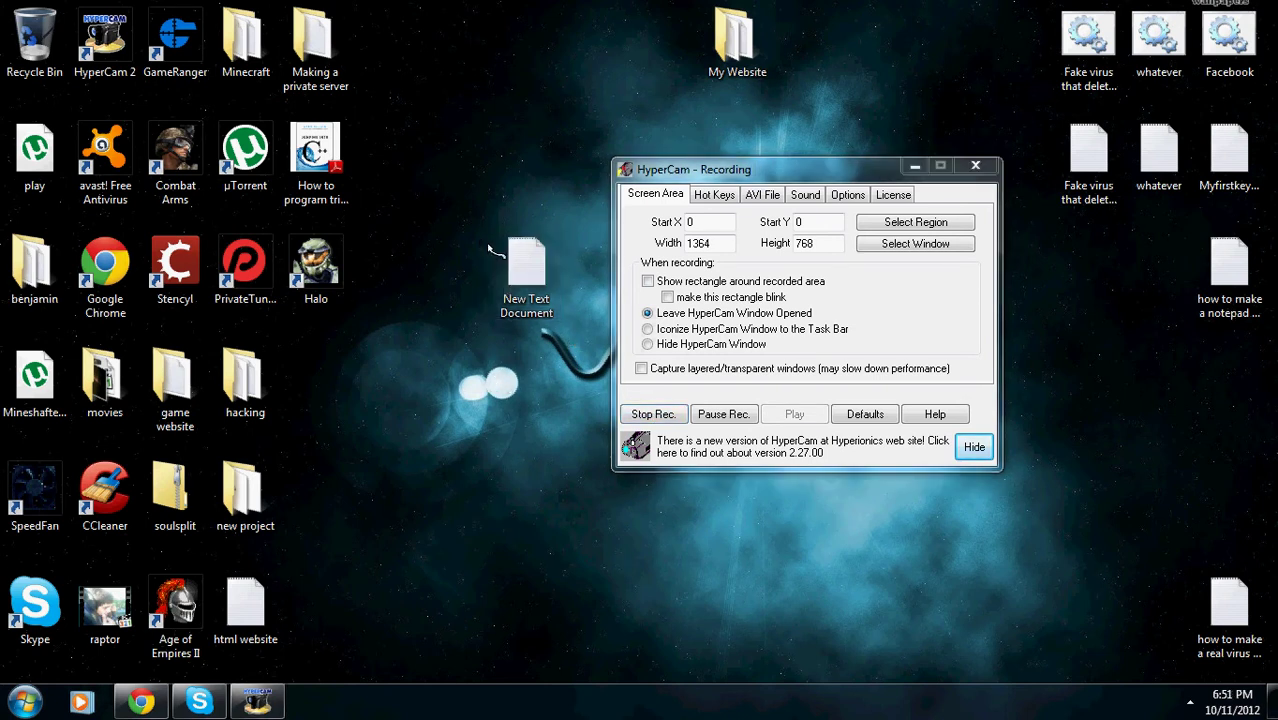
pyautogui.doubleClick(526, 283)
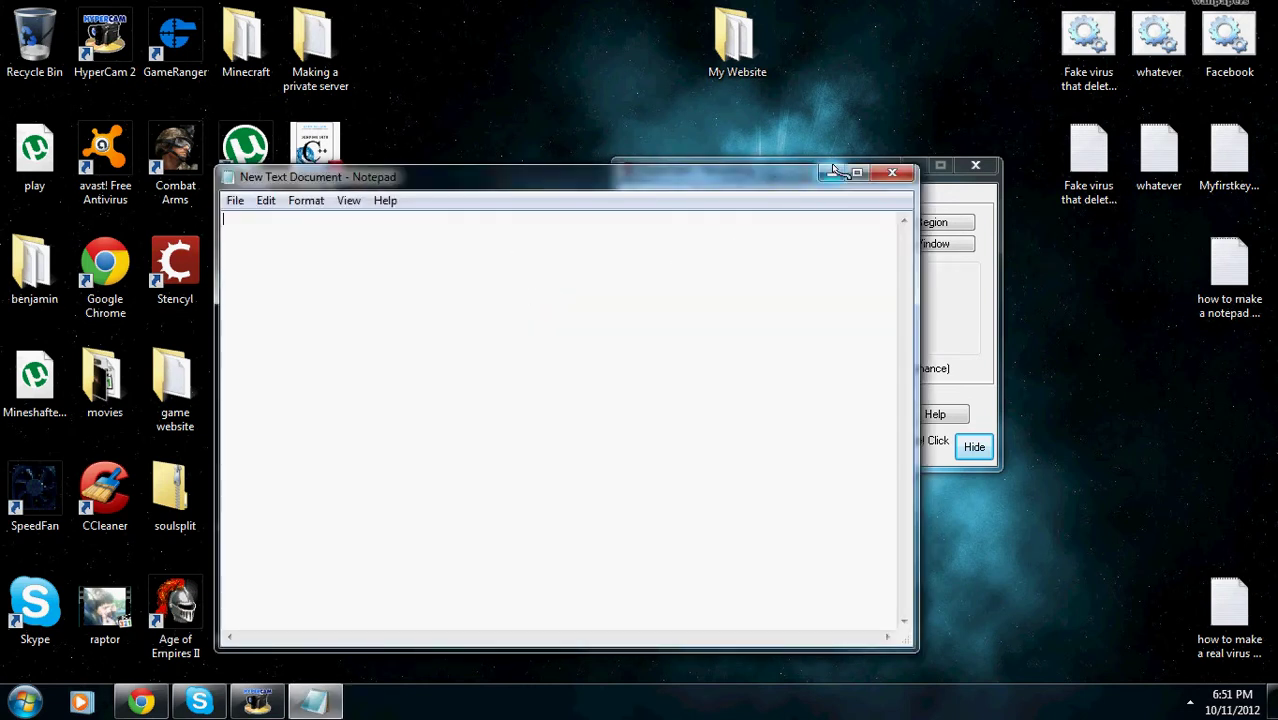
pyautogui.click(892, 174)
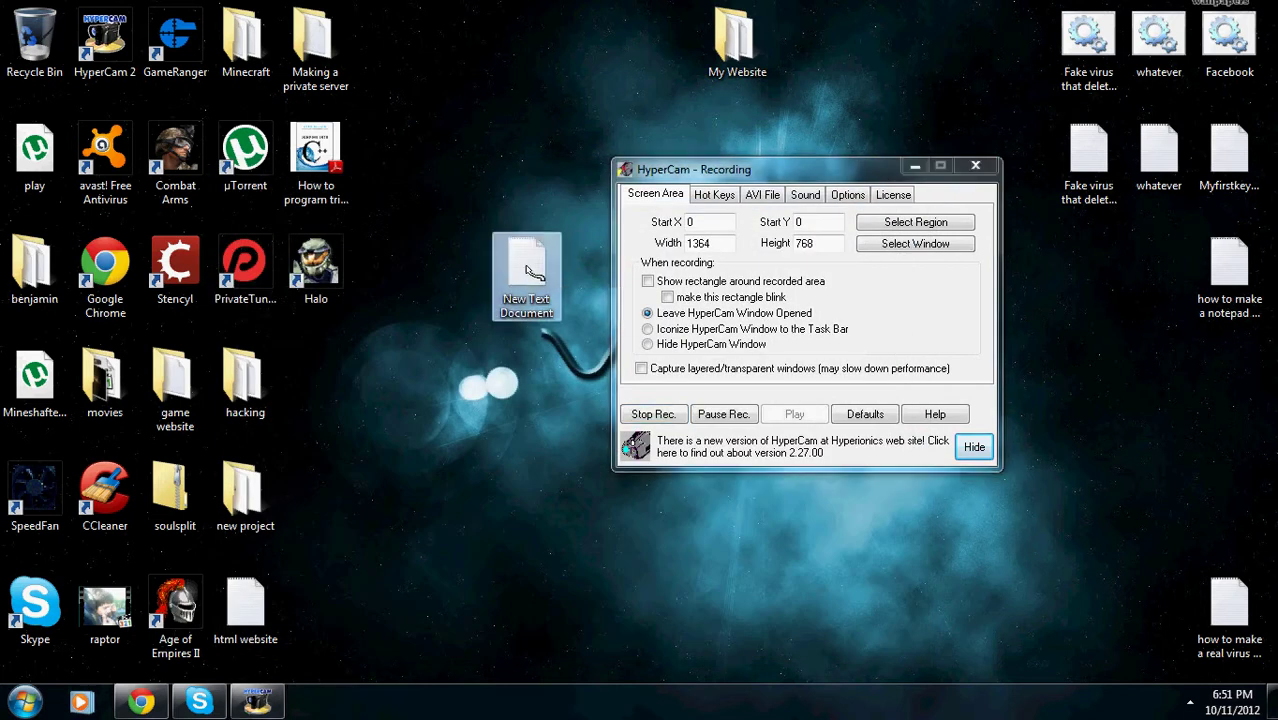
pyautogui.press('Delete')
pyautogui.click(675, 430)
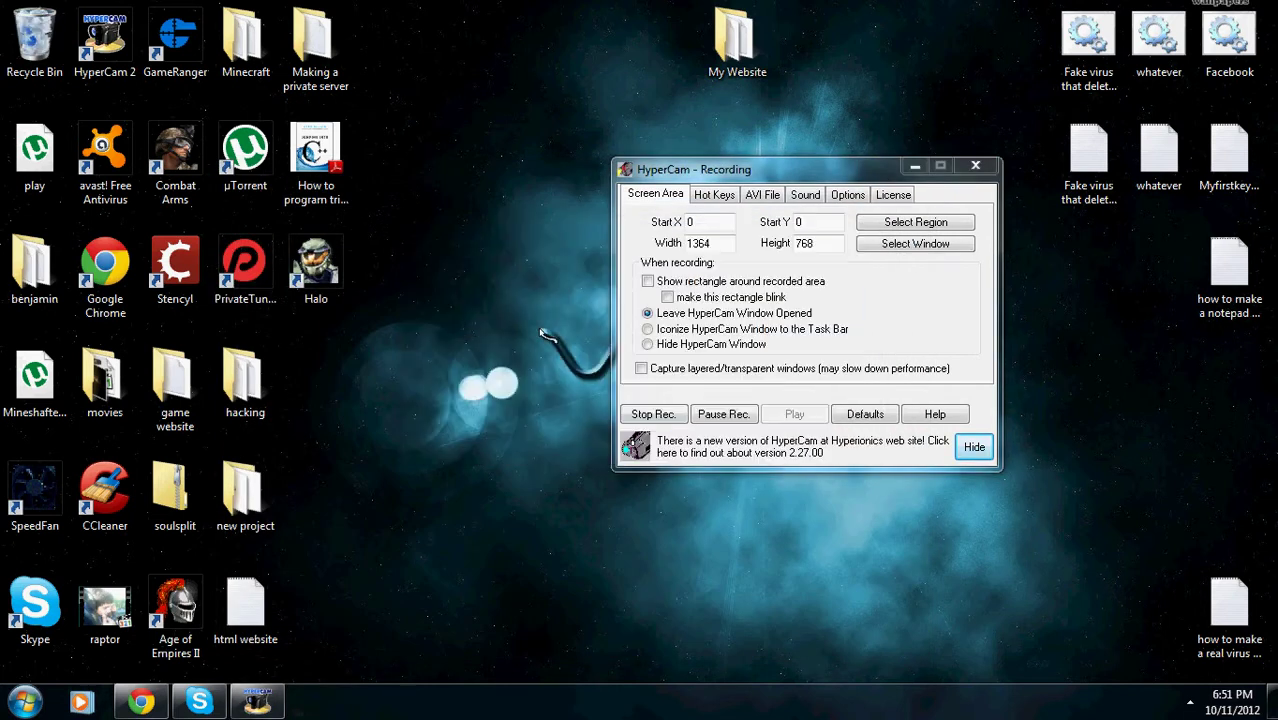
# Step: Create a fresh New Text Document on the desktop and open it blank in Notepad
pyautogui.rightClick(451, 327)
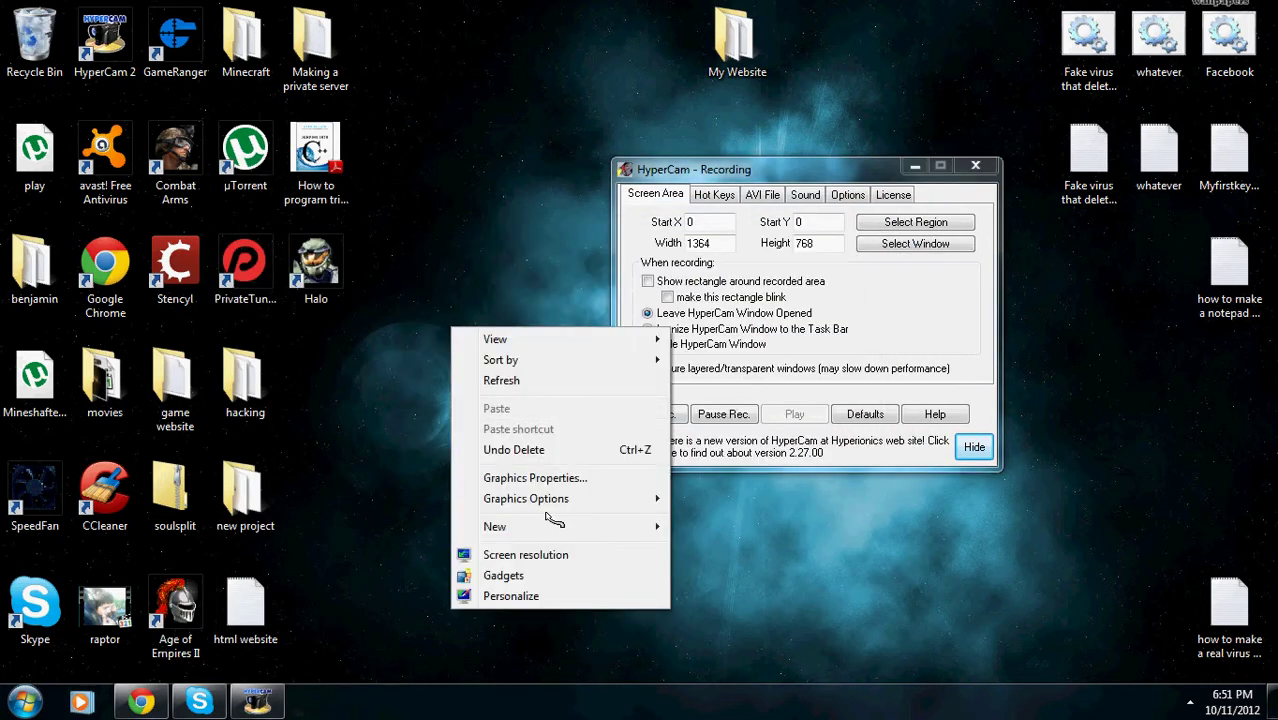
pyautogui.moveTo(560, 526)
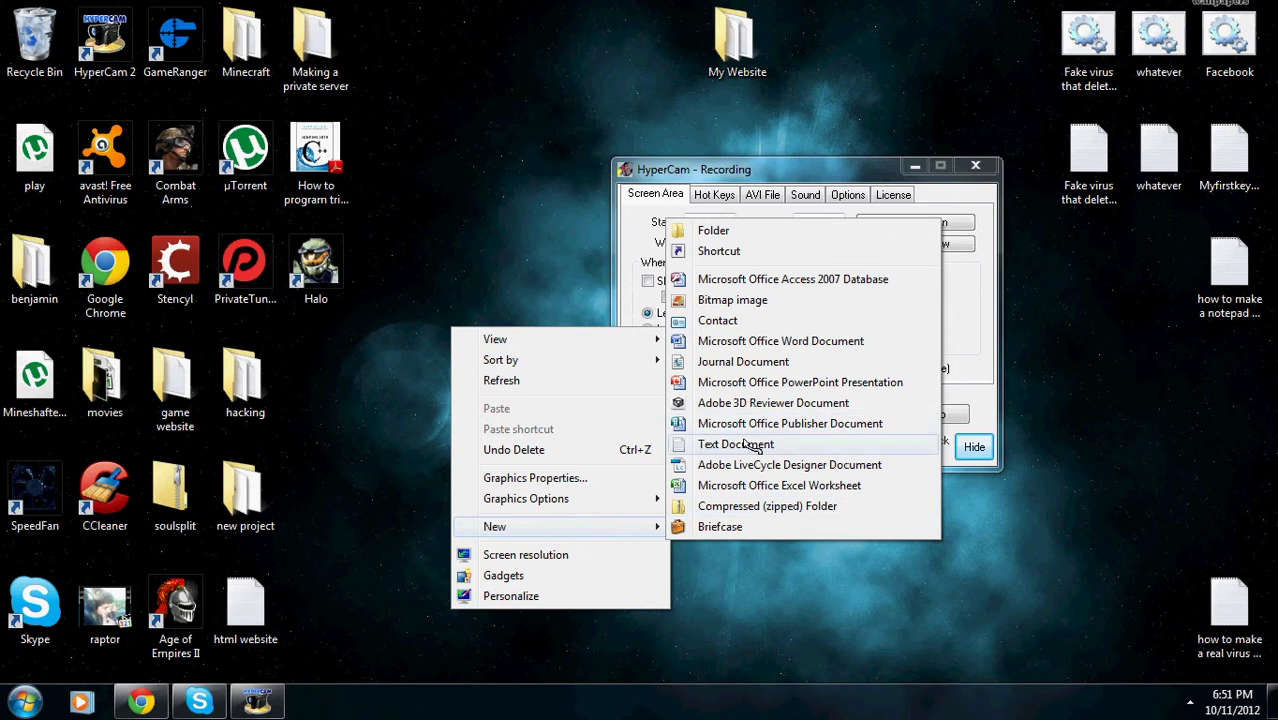
pyautogui.click(752, 445)
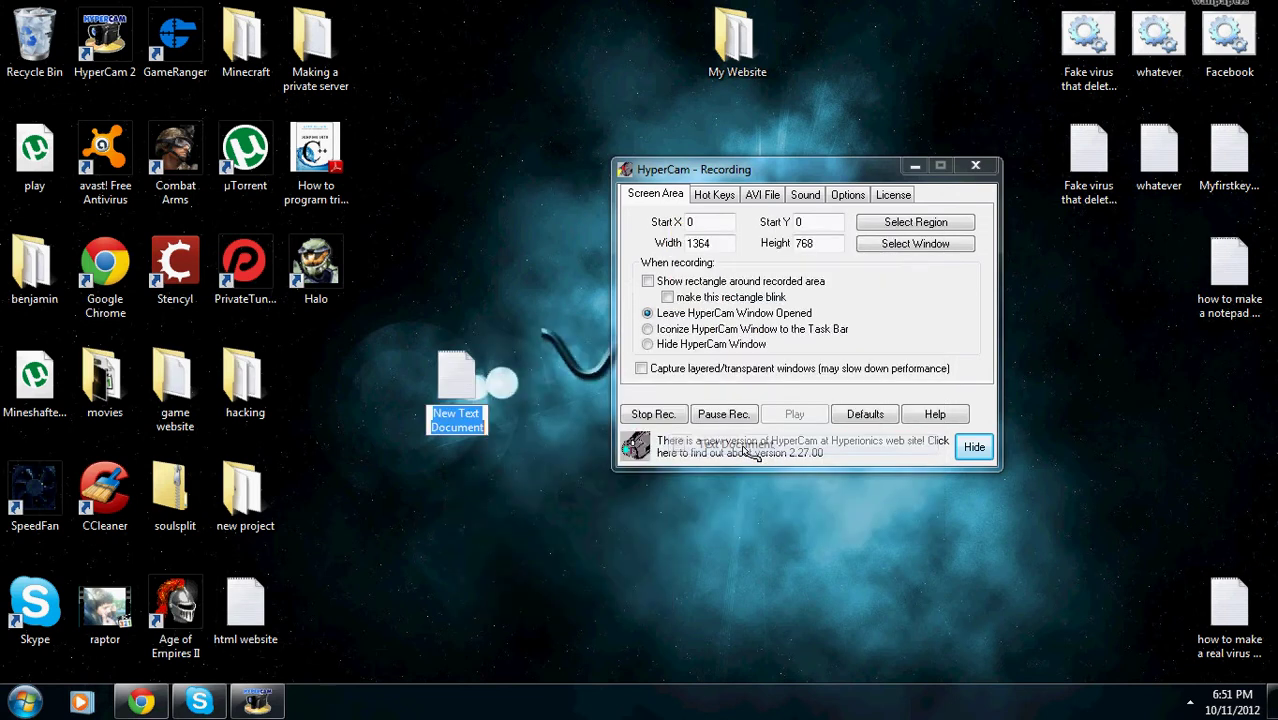
pyautogui.click(505, 408)
pyautogui.doubleClick(472, 397)
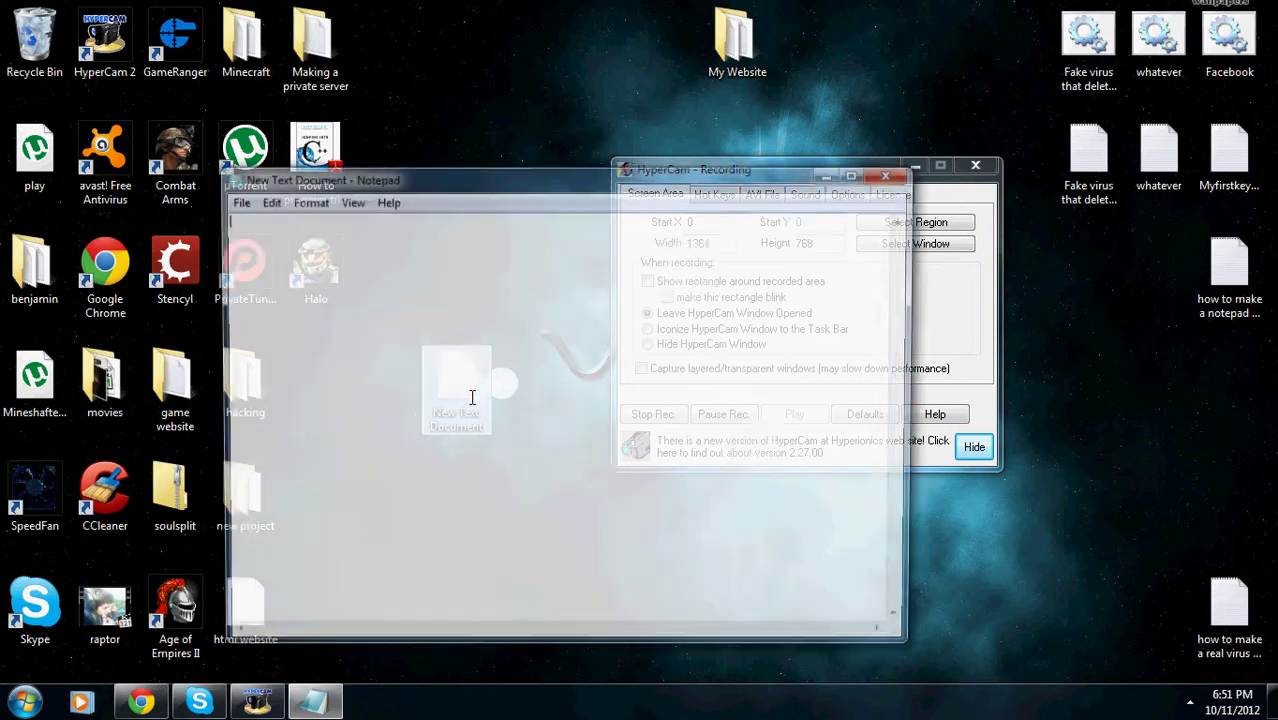
pyautogui.click(140, 703)
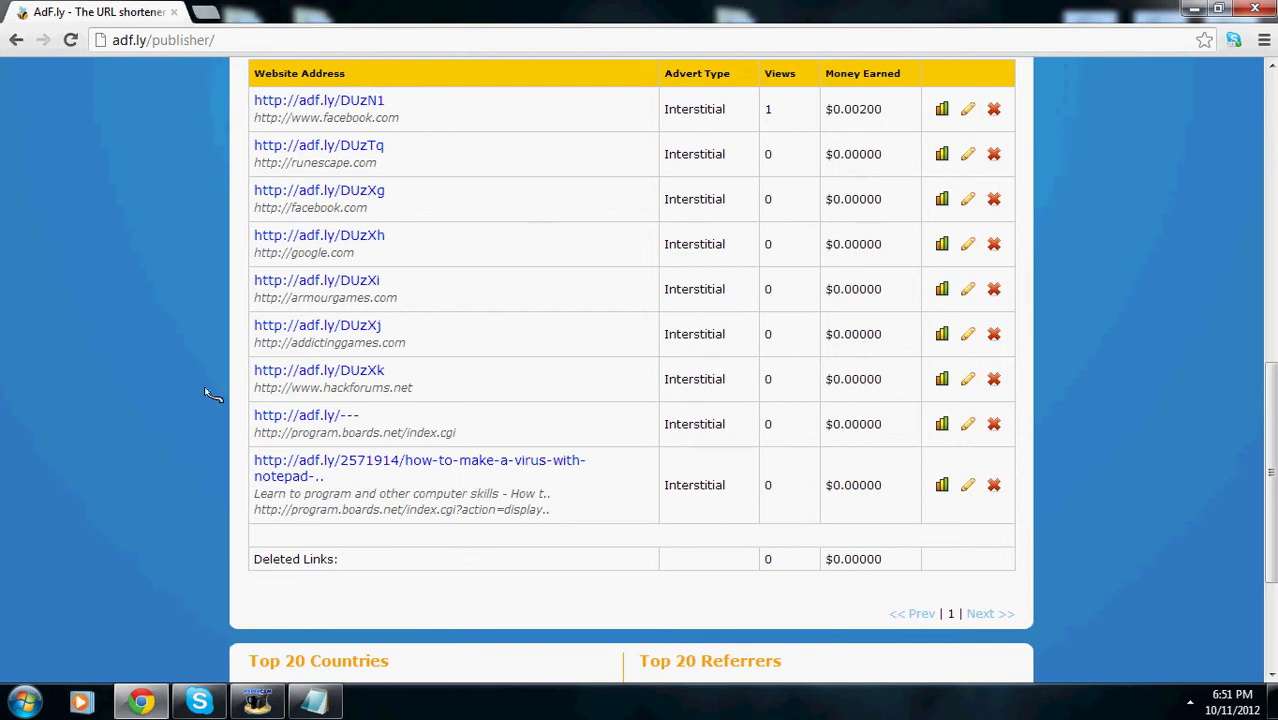
pyautogui.click(354, 462)
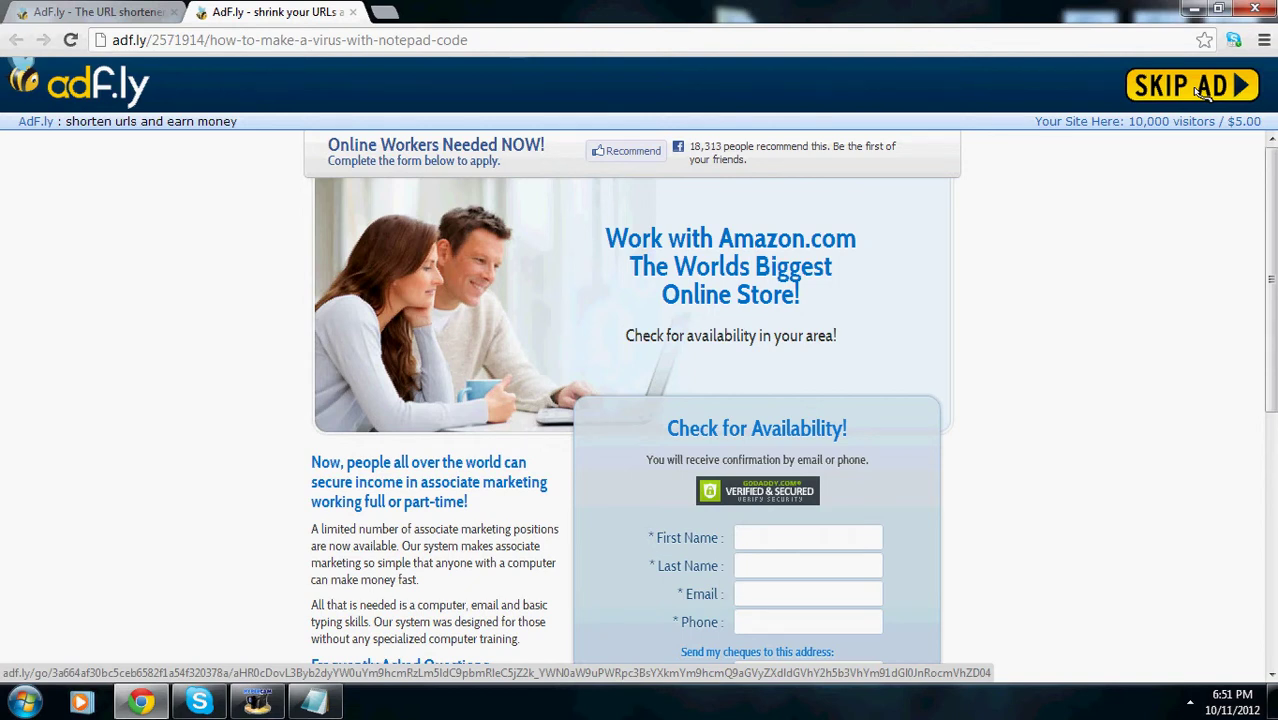
pyautogui.click(1200, 90)
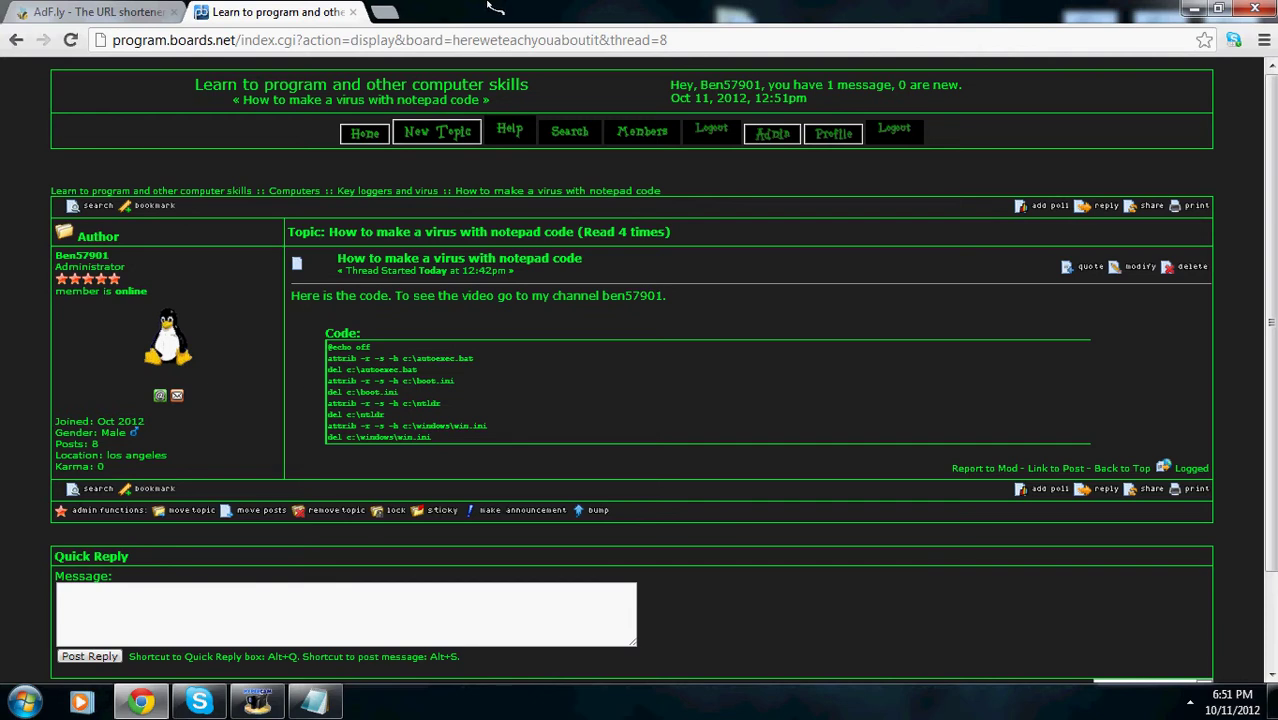
pyautogui.click(358, 11)
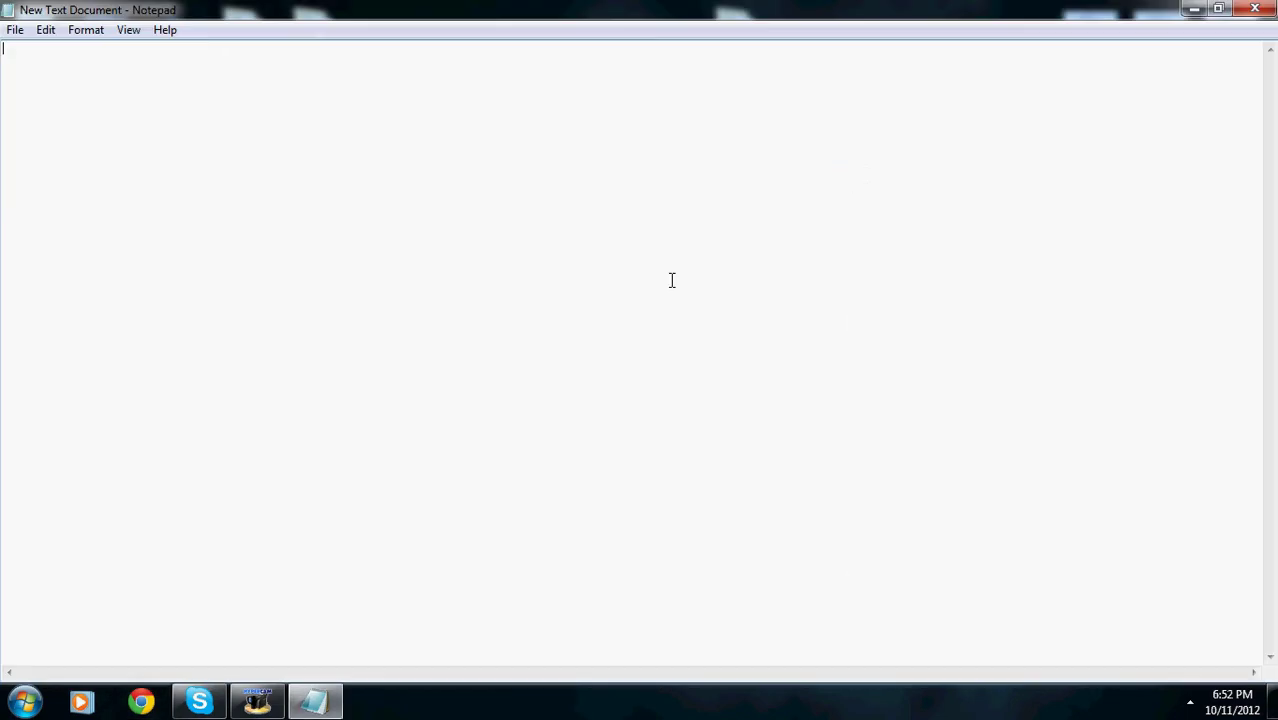
# Step: Minimize Notepad and permanently empty the Recycle Bin
pyautogui.rightClick(323, 324)
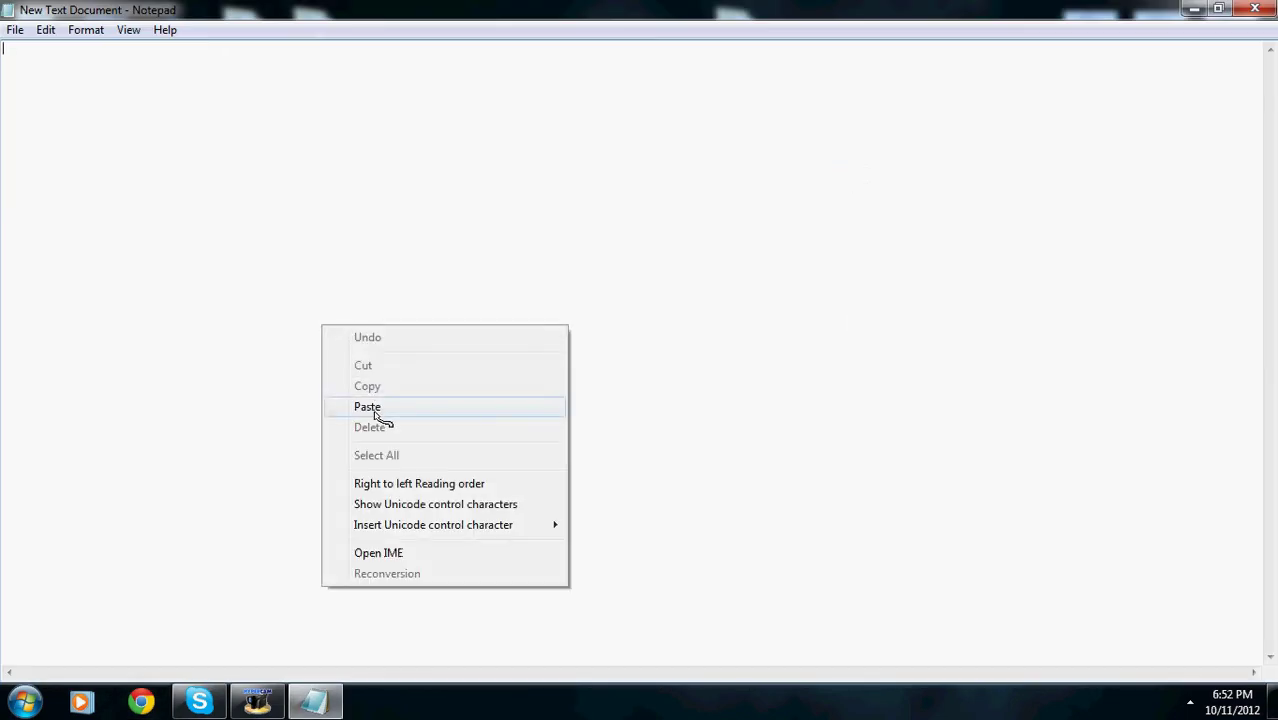
pyautogui.click(1192, 8)
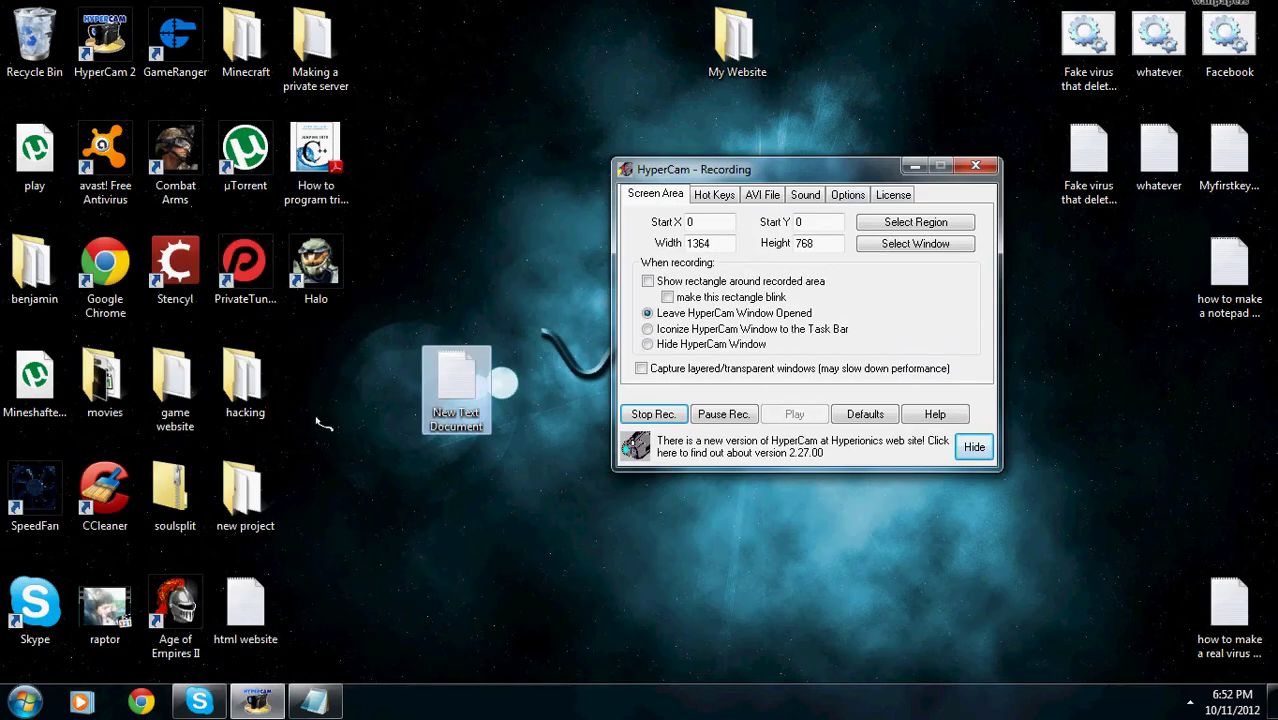
pyautogui.moveTo(350, 378); pyautogui.dragTo(318, 412)
pyautogui.rightClick(48, 84)
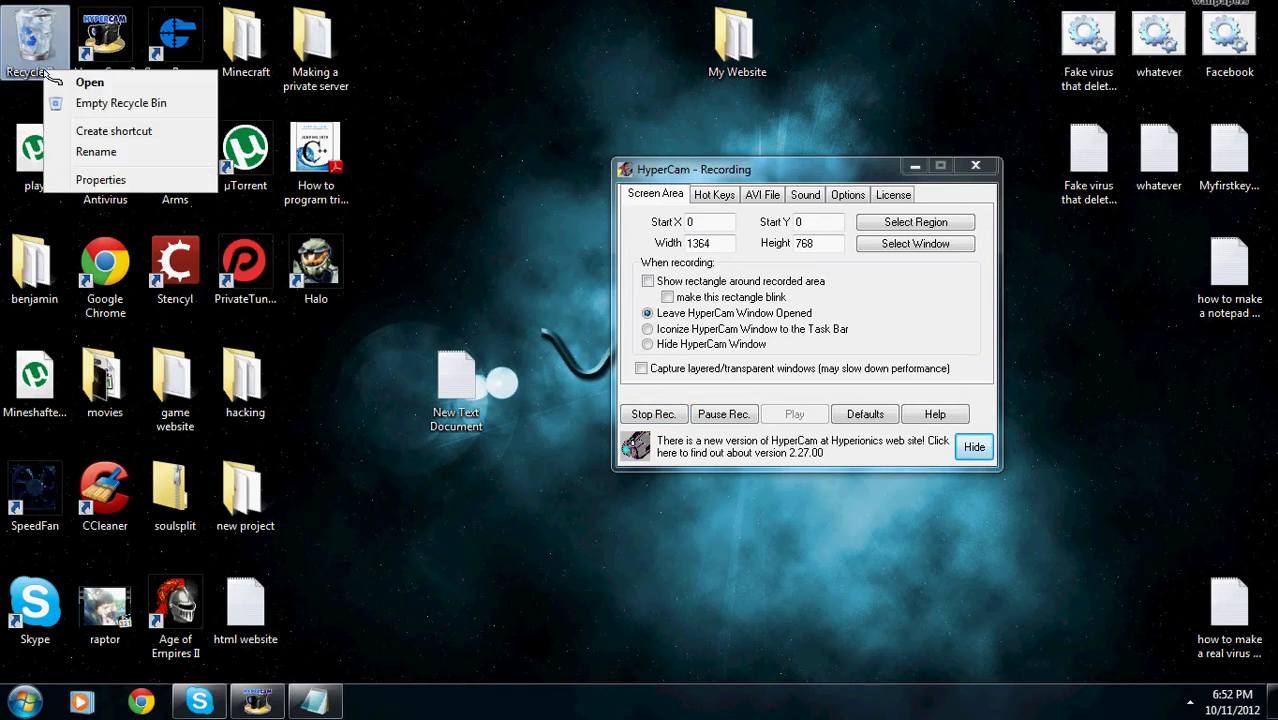
pyautogui.click(70, 107)
pyautogui.click(700, 430)
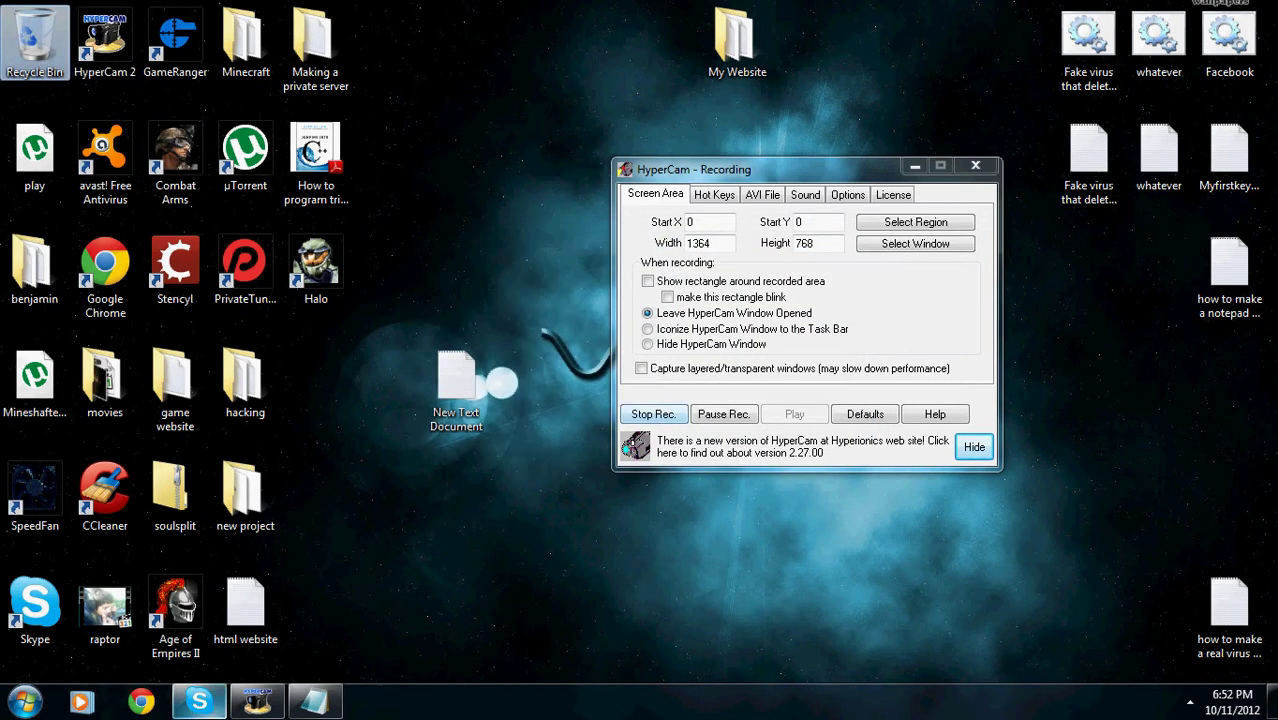
pyautogui.click(315, 702)
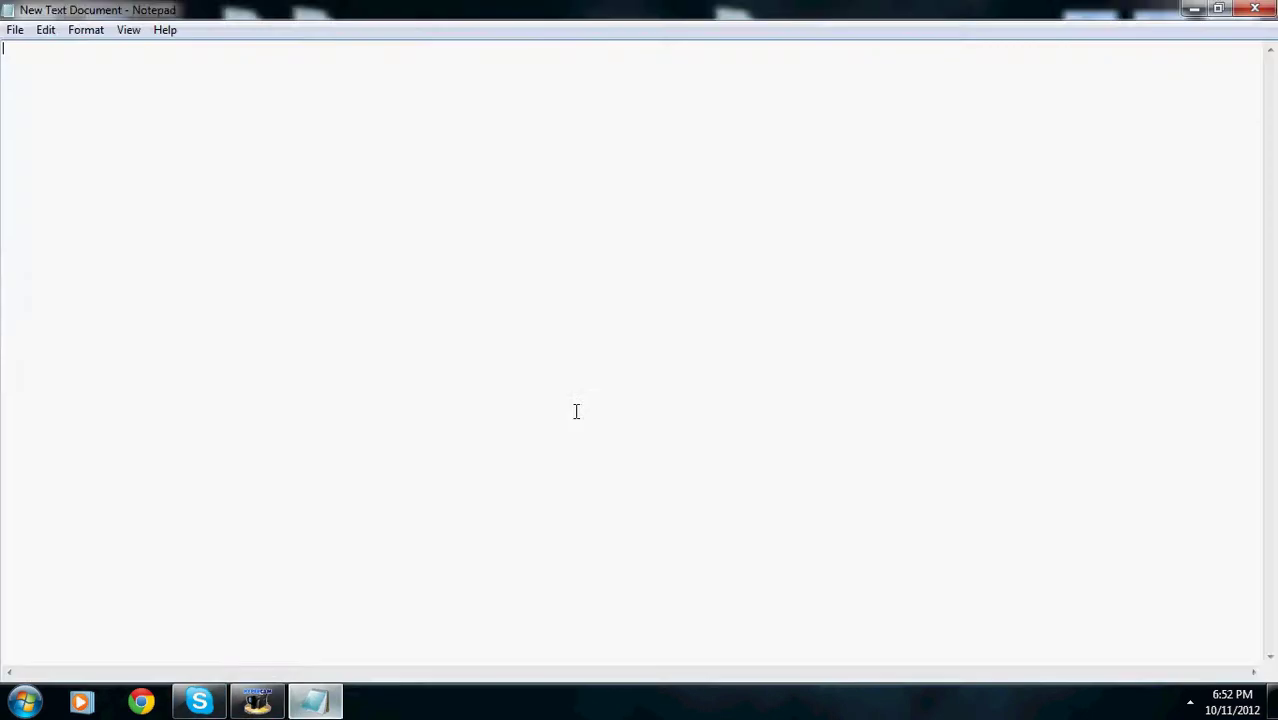
pyautogui.rightClick(444, 146)
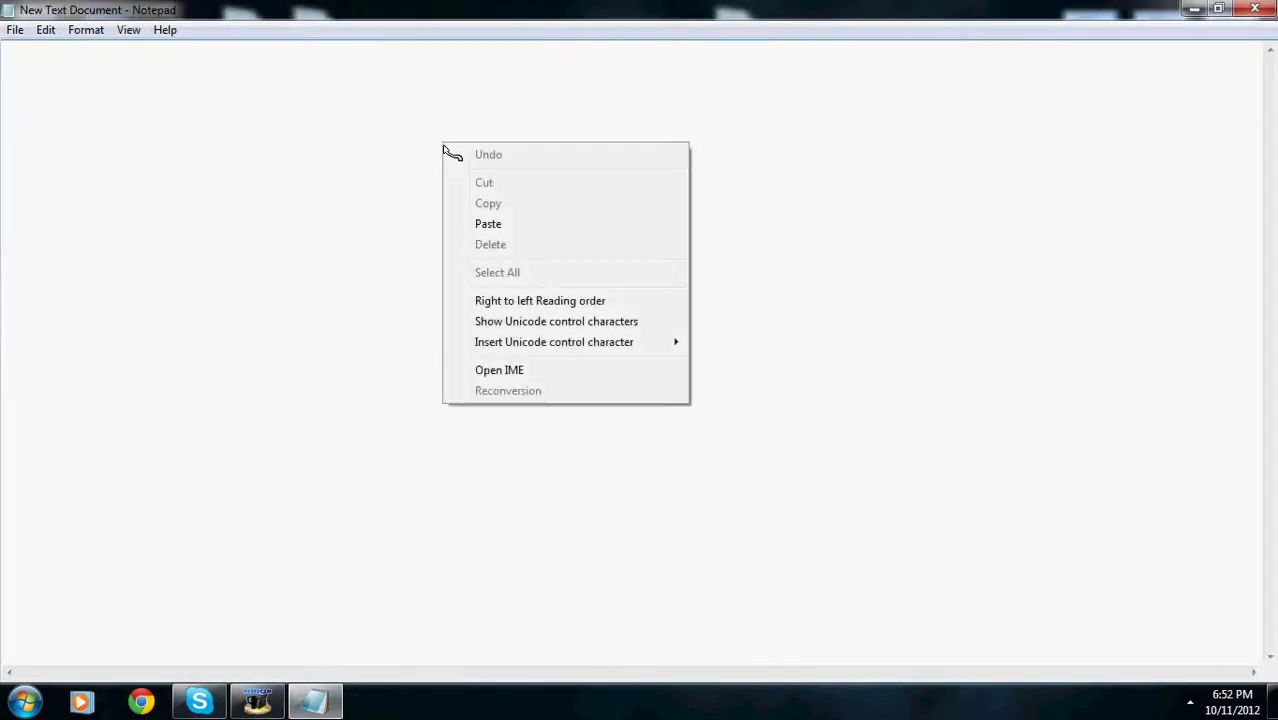
pyautogui.click(535, 235)
pyautogui.moveTo(170, 145); pyautogui.dragTo(92, 60)
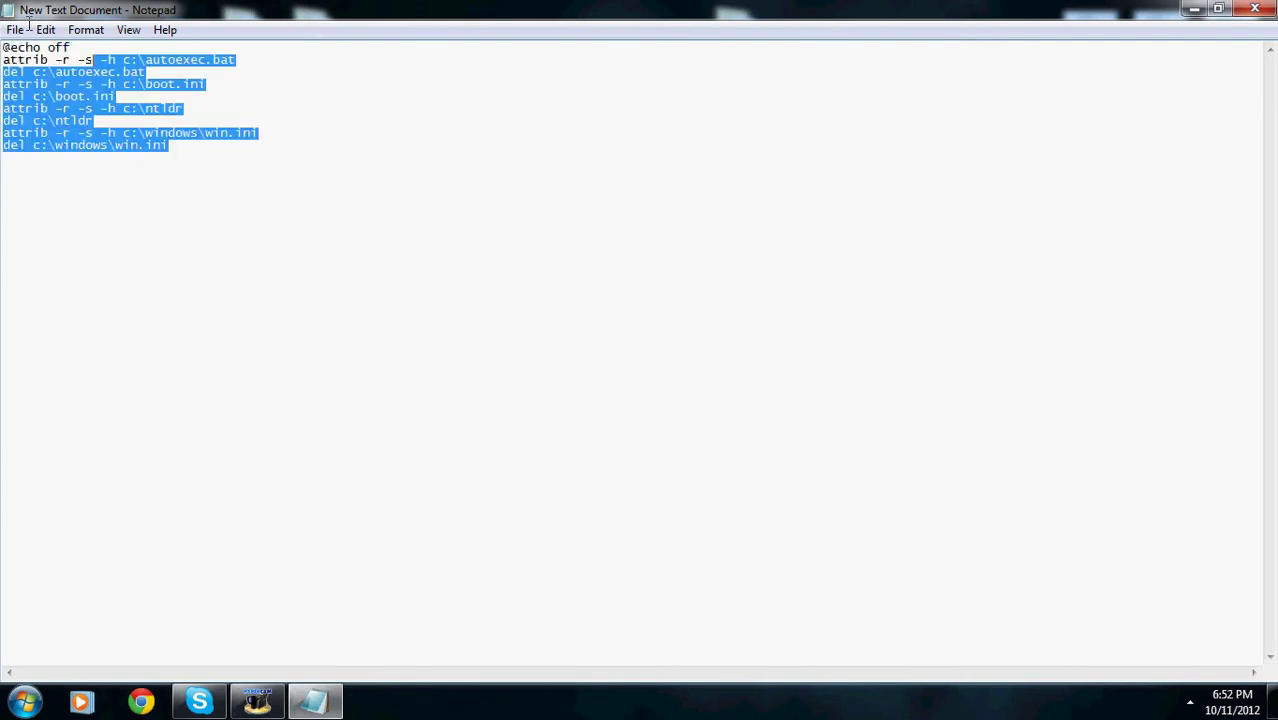
pyautogui.click(348, 221)
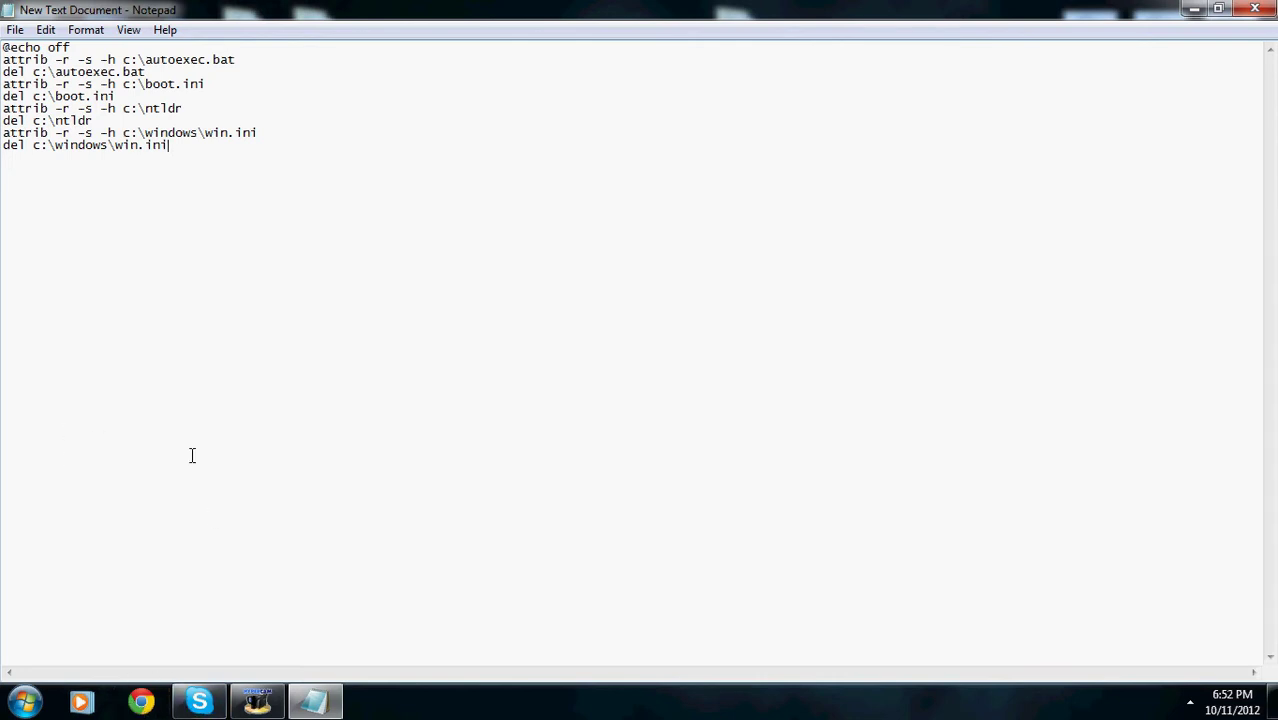
# Step: Begin a Save As with the file name Virus.bat, selecting the bat extension
pyautogui.click(12, 30)
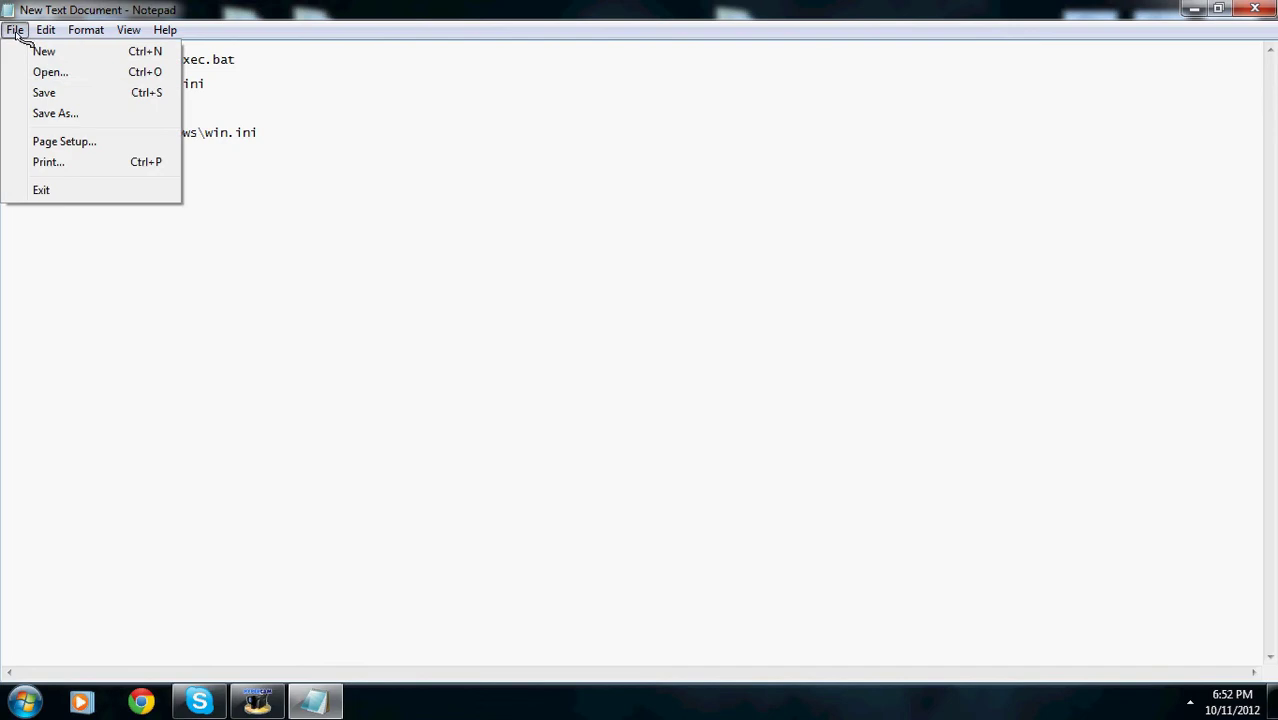
pyautogui.click(72, 120)
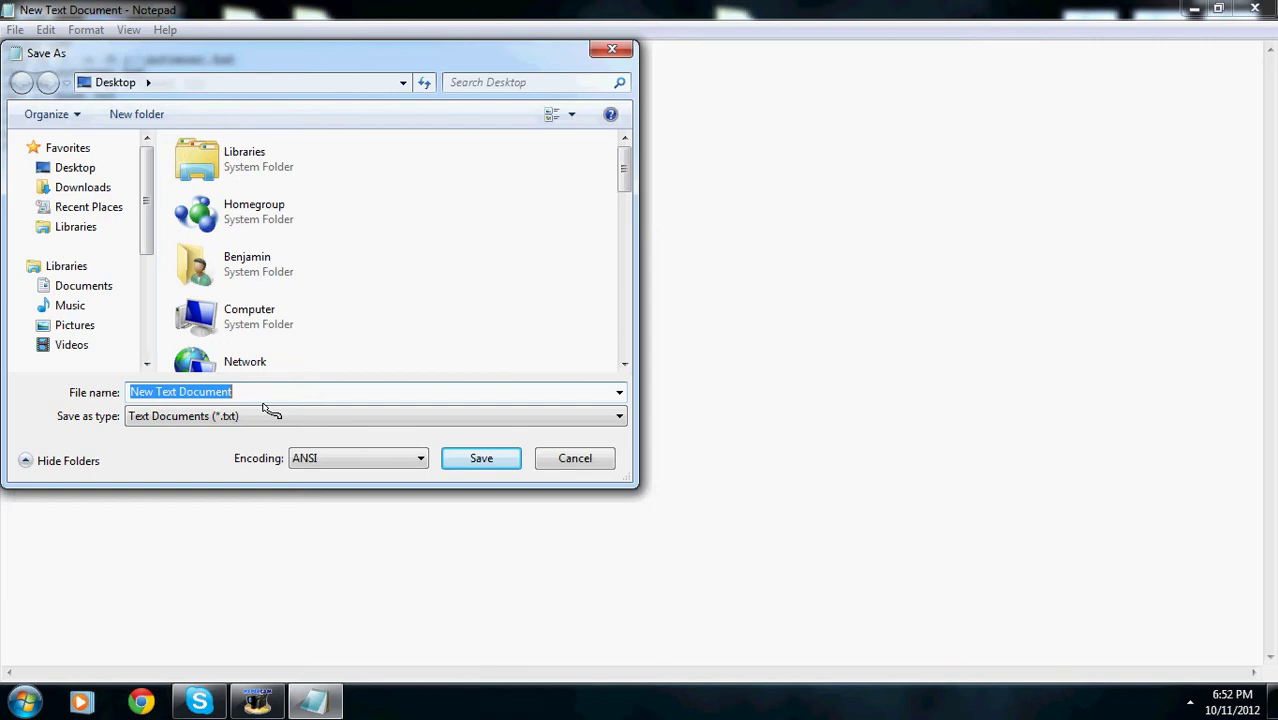
pyautogui.write('Virus')
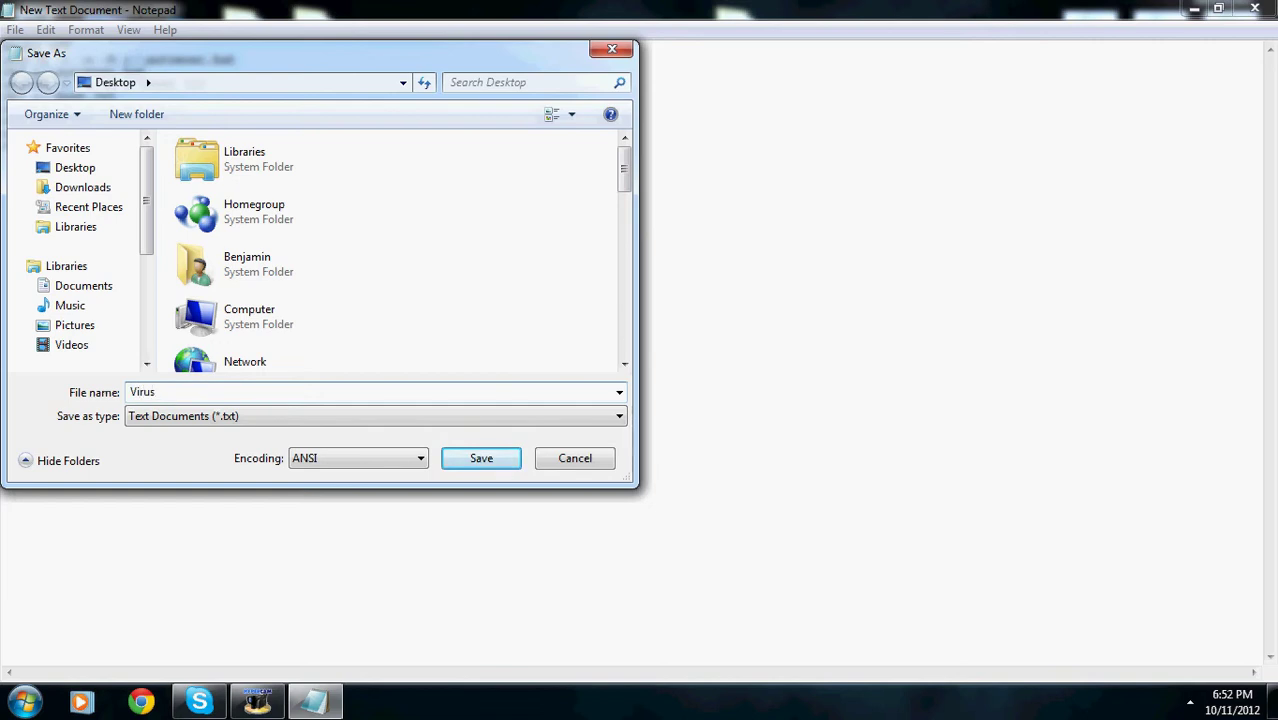
pyautogui.write('.bat')
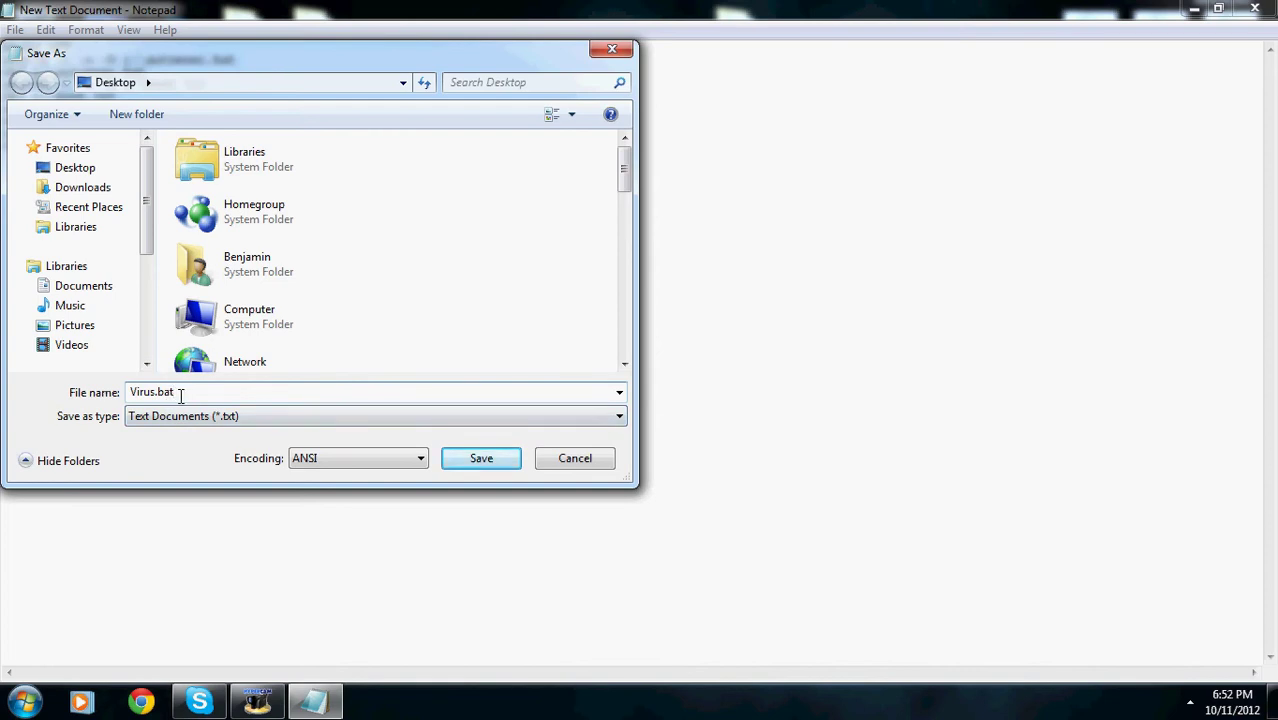
pyautogui.moveTo(181, 394); pyautogui.dragTo(156, 394)
pyautogui.click(483, 460)
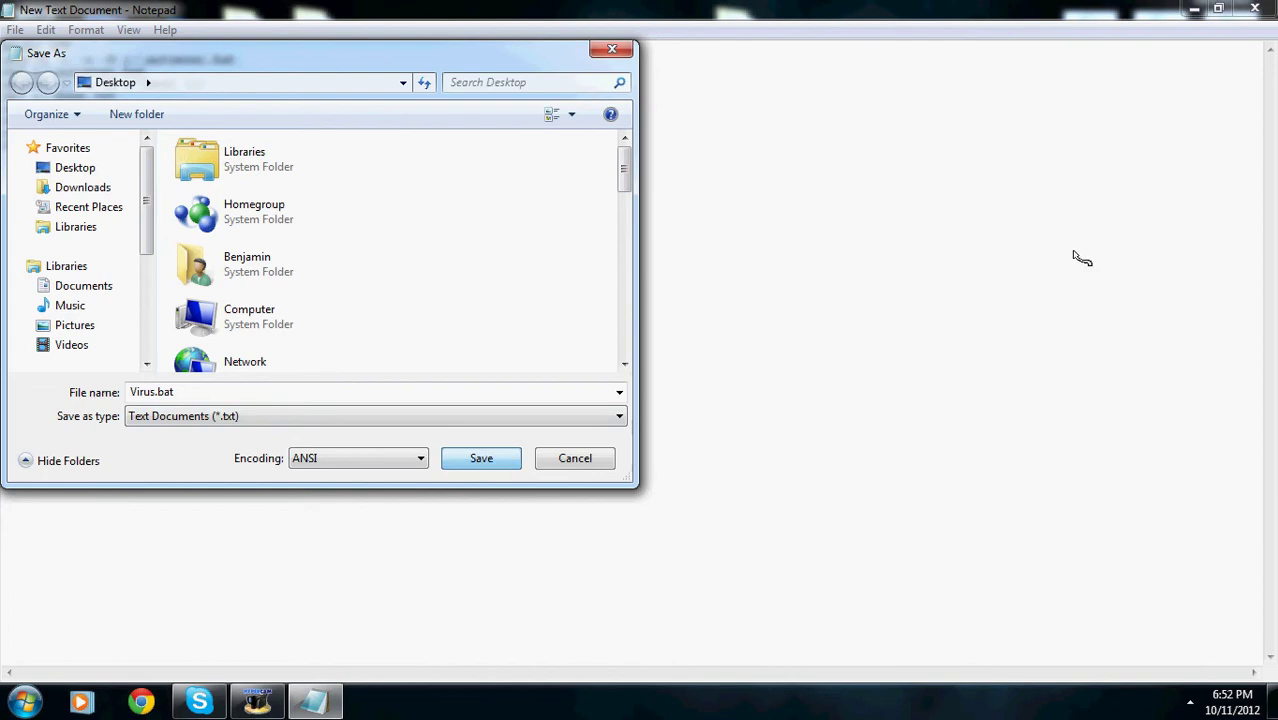
# Step: Cancel the save, then shrink Notepad to a smaller window moved up and right
pyautogui.click(571, 464)
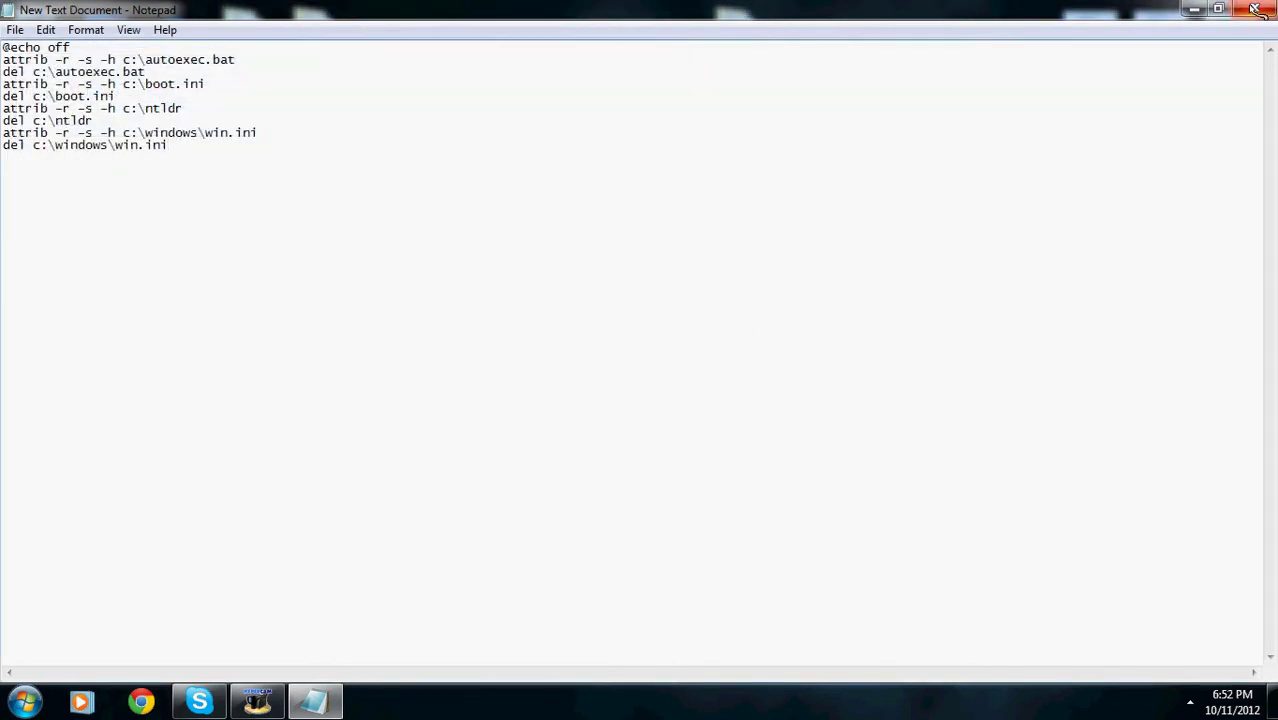
pyautogui.click(1218, 9)
pyautogui.moveTo(598, 177); pyautogui.dragTo(885, 102)
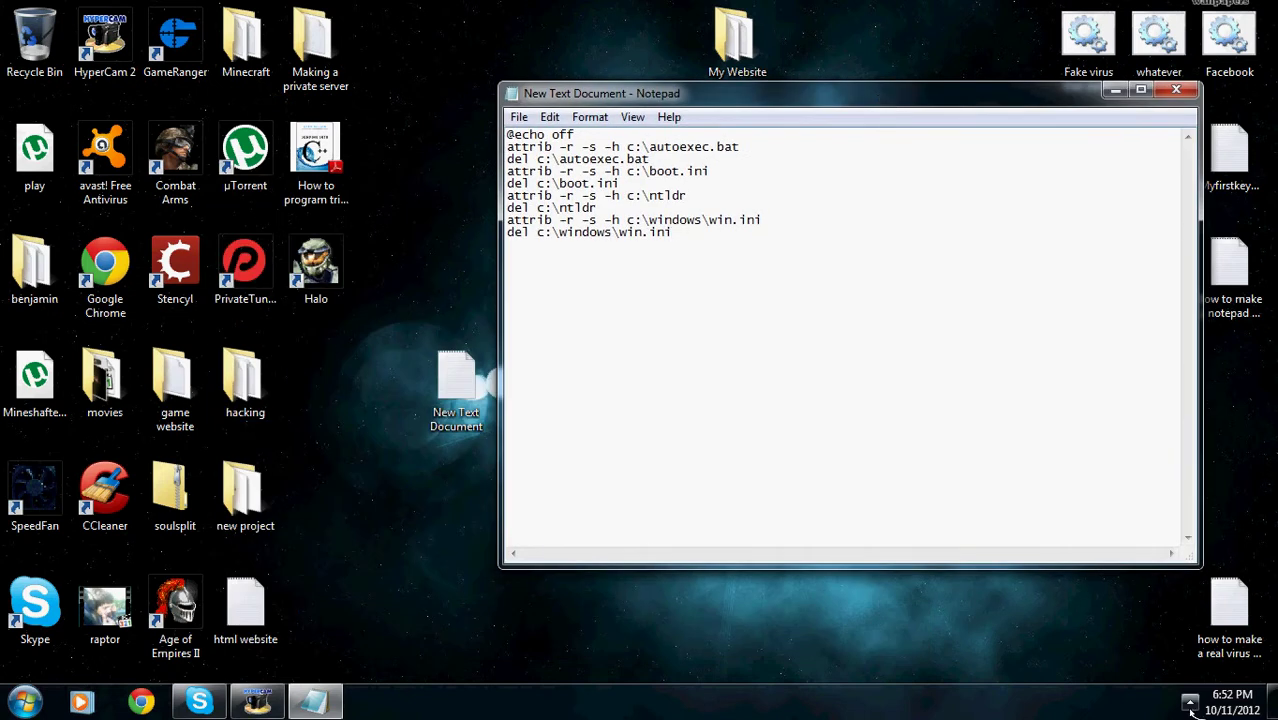
# Step: Open avast! Free Antivirus from the tray, see it reports secured, and close it
pyautogui.click(1190, 703)
pyautogui.click(1203, 545)
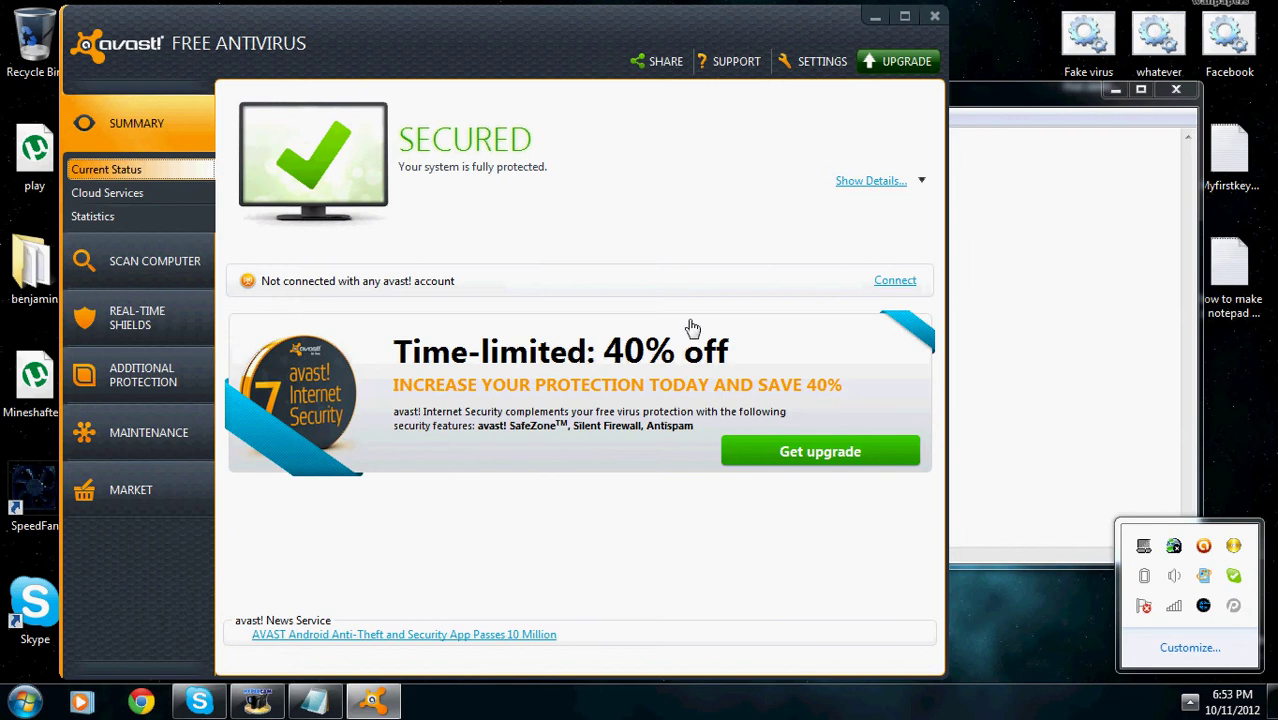
pyautogui.click(912, 18)
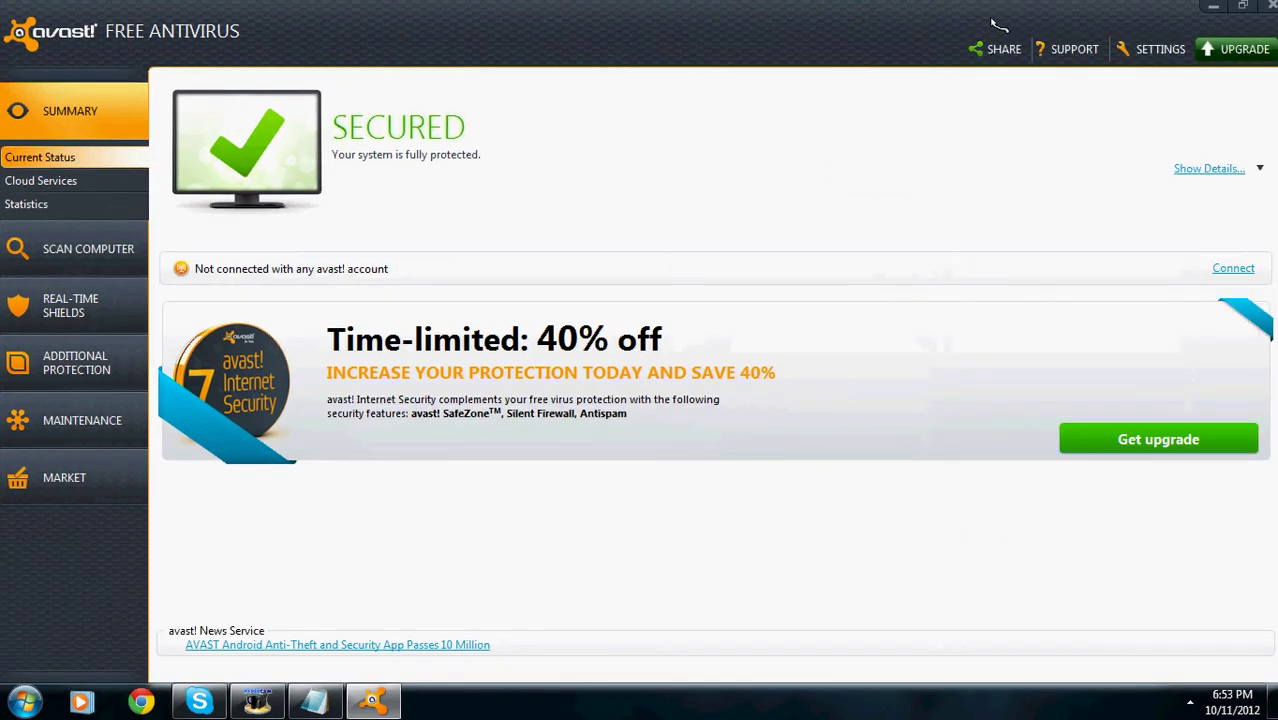
pyautogui.click(1270, 6)
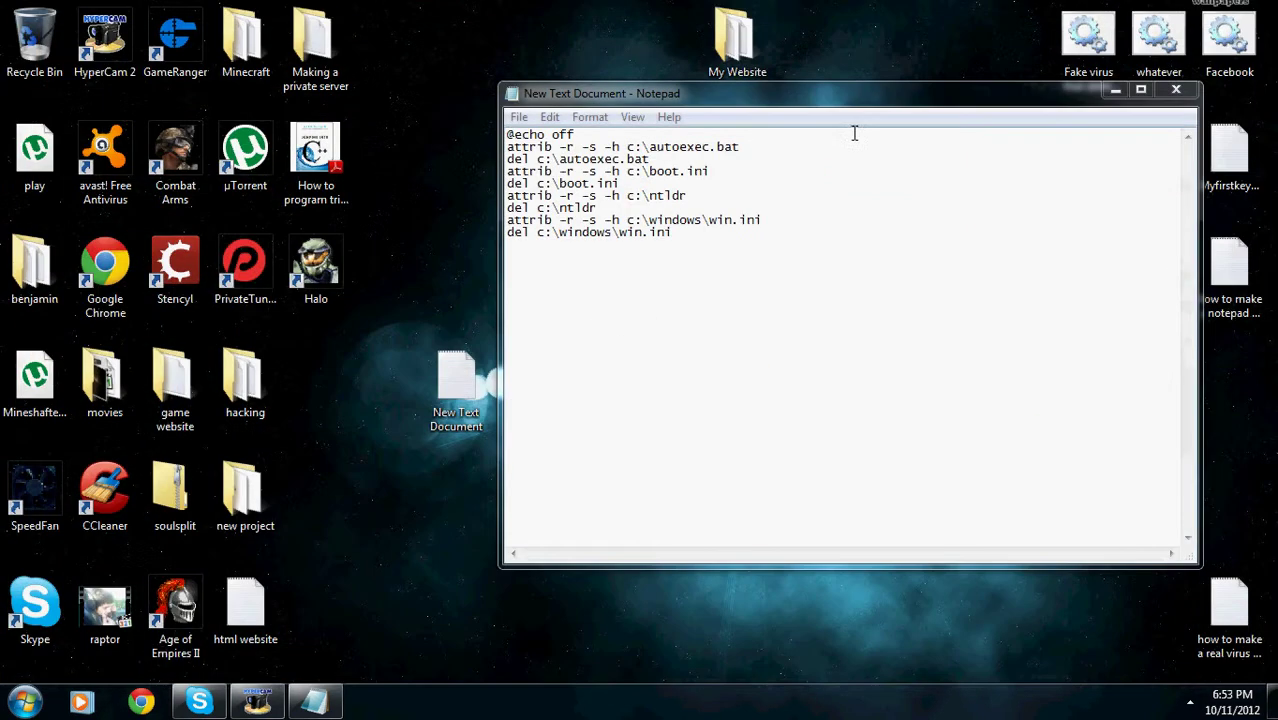
# Step: Save the script to the desktop as fake.bat
pyautogui.click(519, 117)
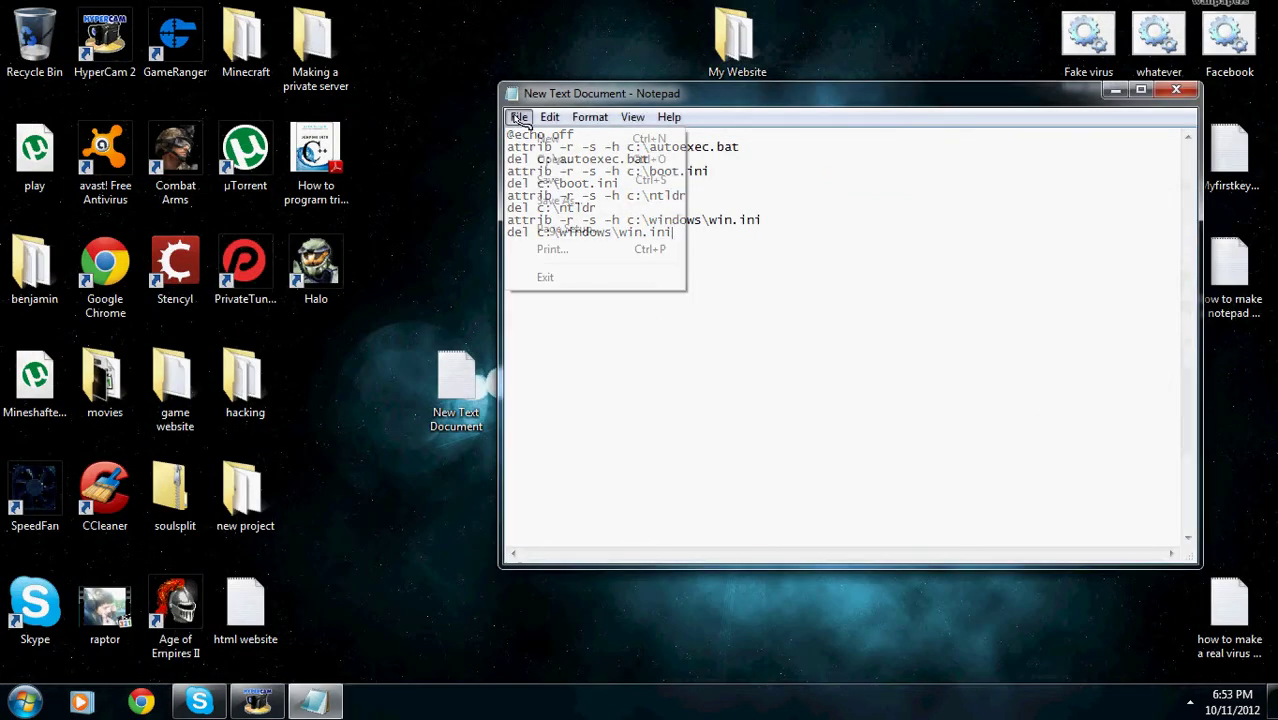
pyautogui.click(565, 201)
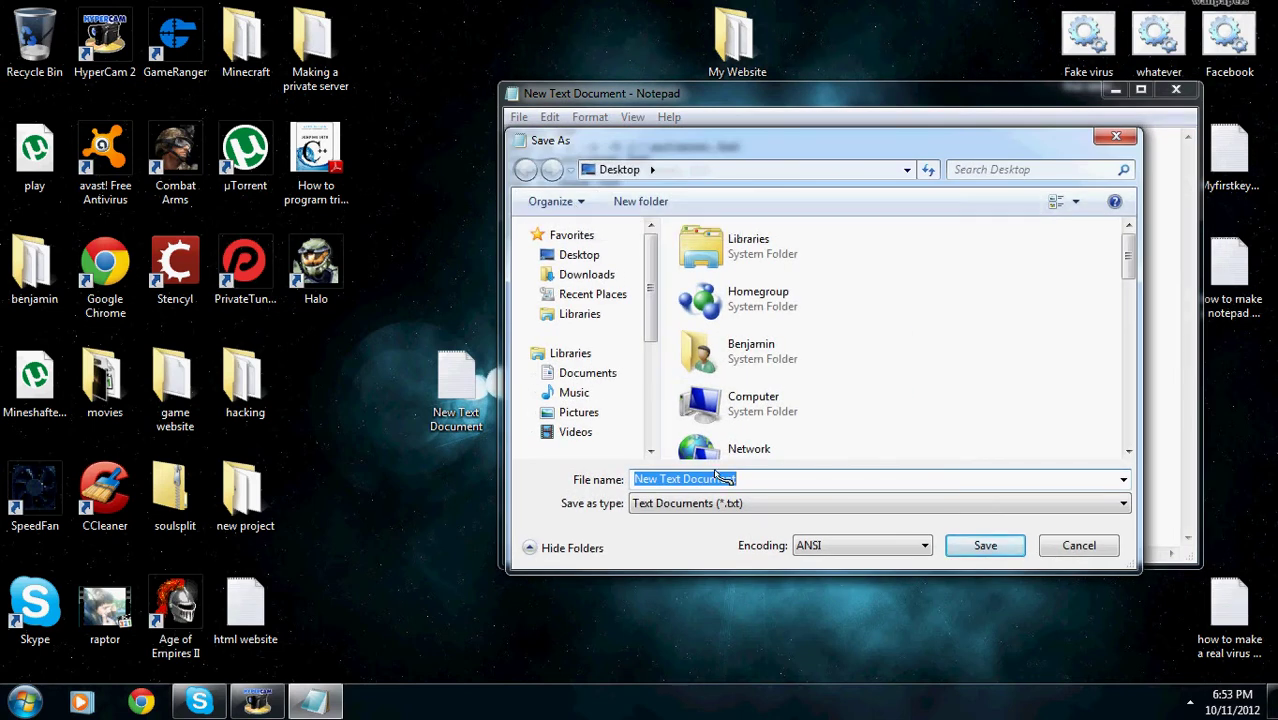
pyautogui.write('VIr')
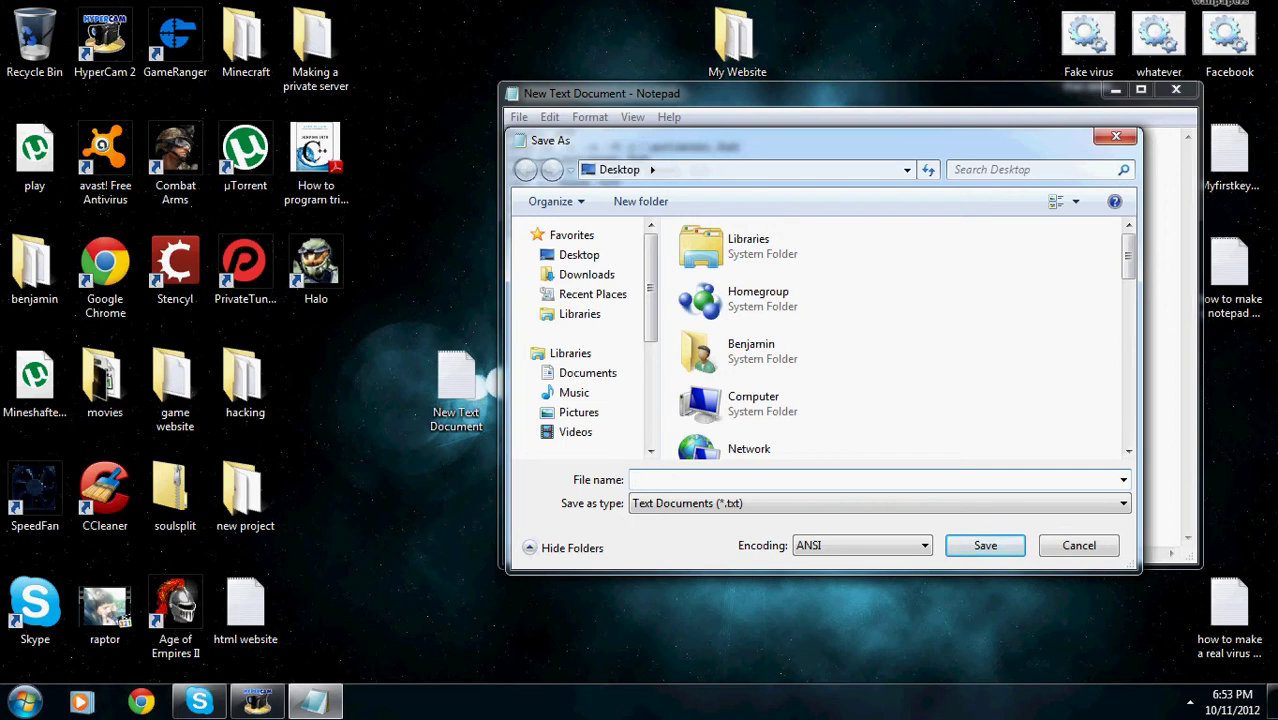
pyautogui.write('fake')
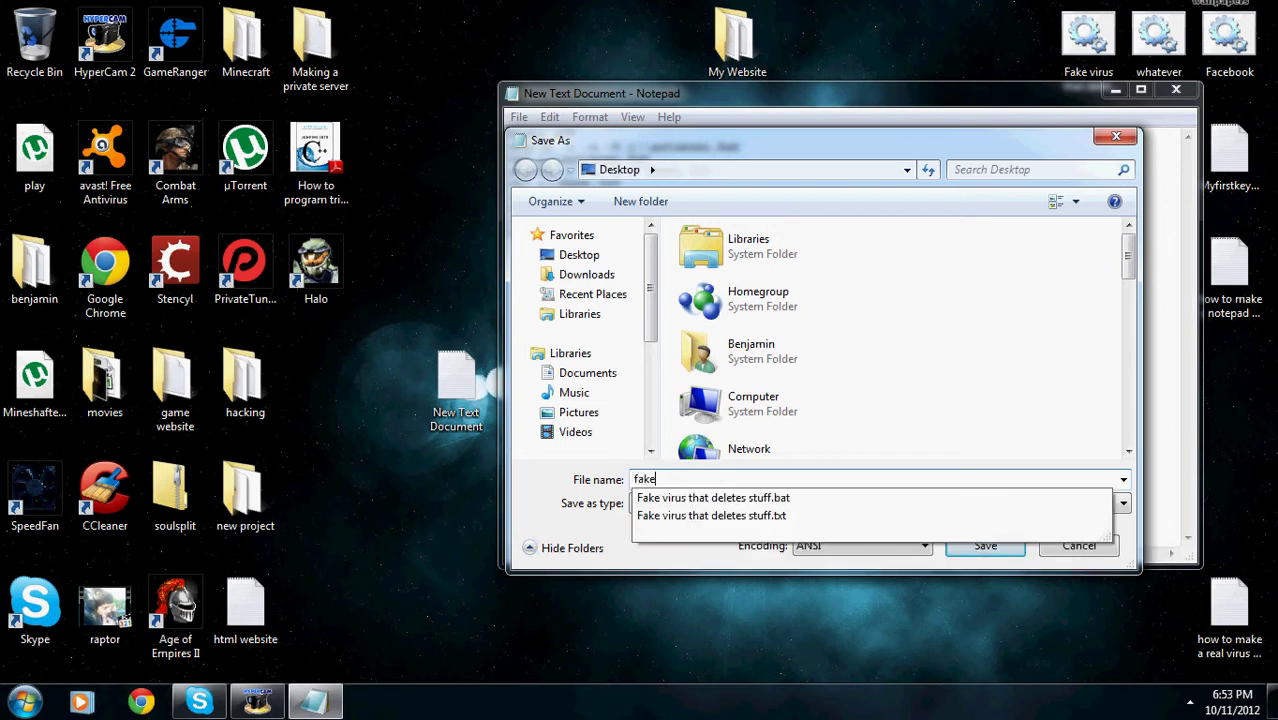
pyautogui.write('.bat')
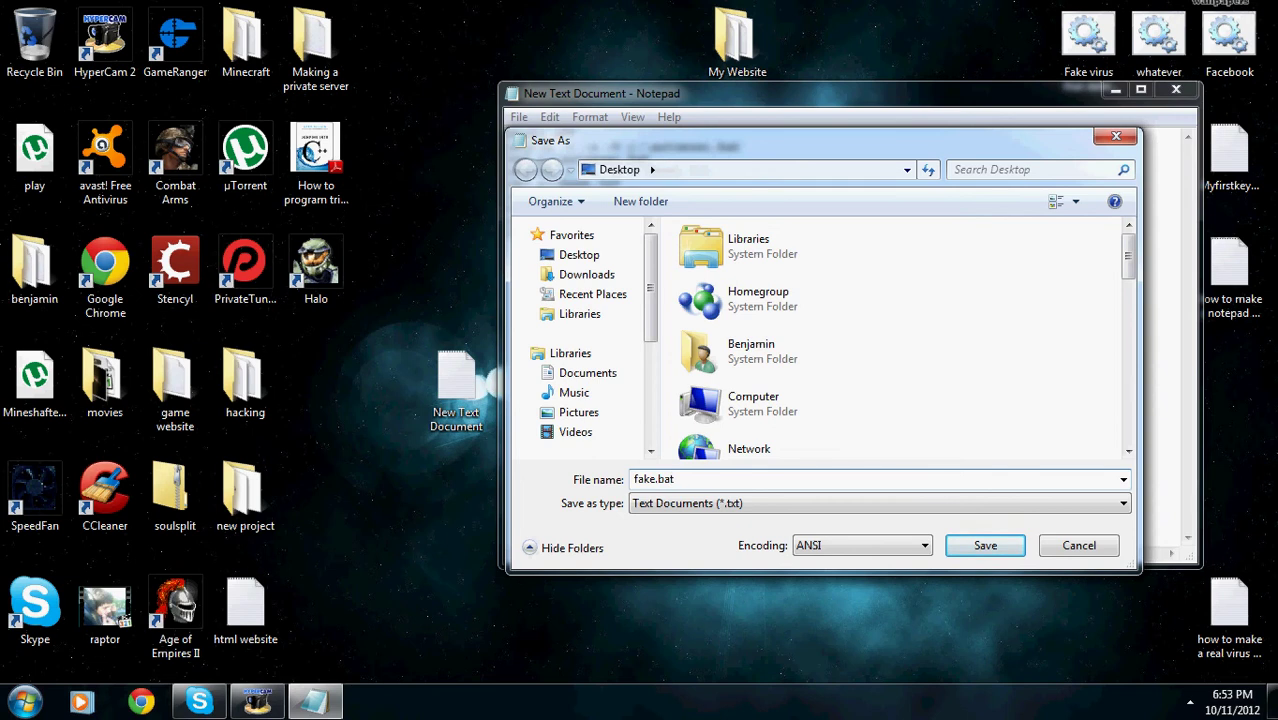
pyautogui.press('Return')
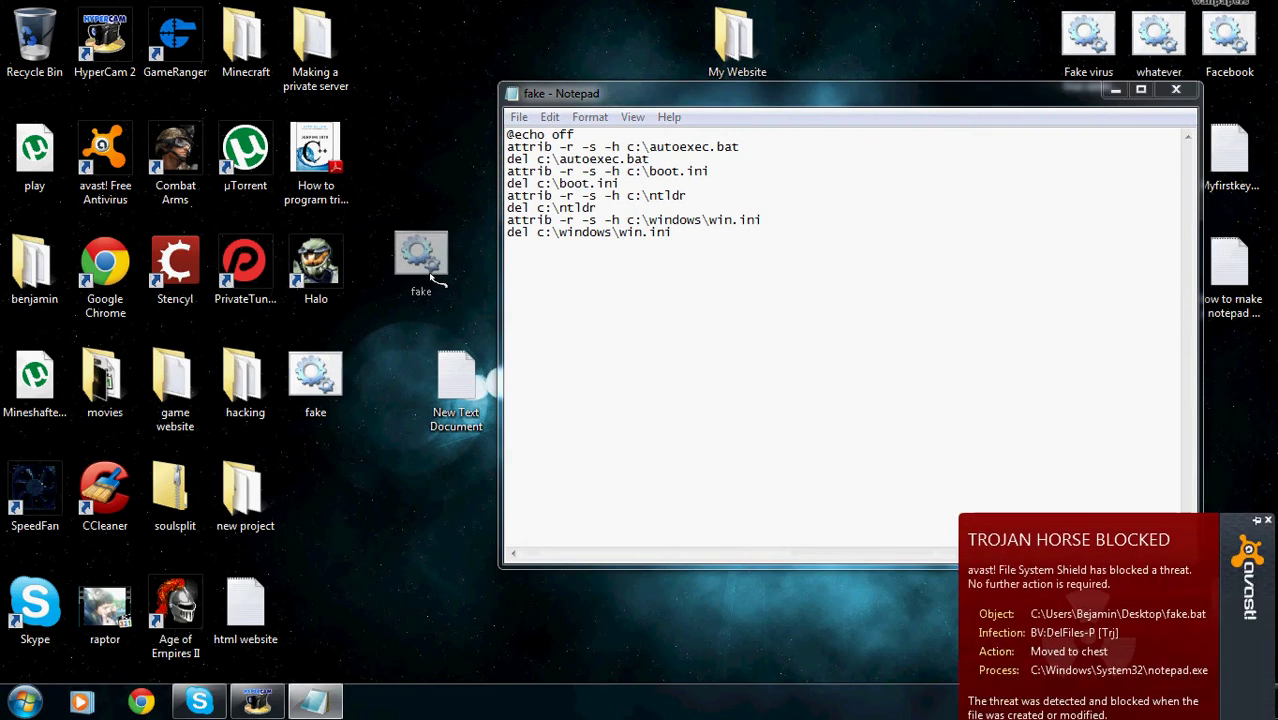
# Step: Nudge the fake.bat icon and return to Notepad while avast flags it as a Trojan
pyautogui.moveTo(330, 400); pyautogui.dragTo(338, 402)
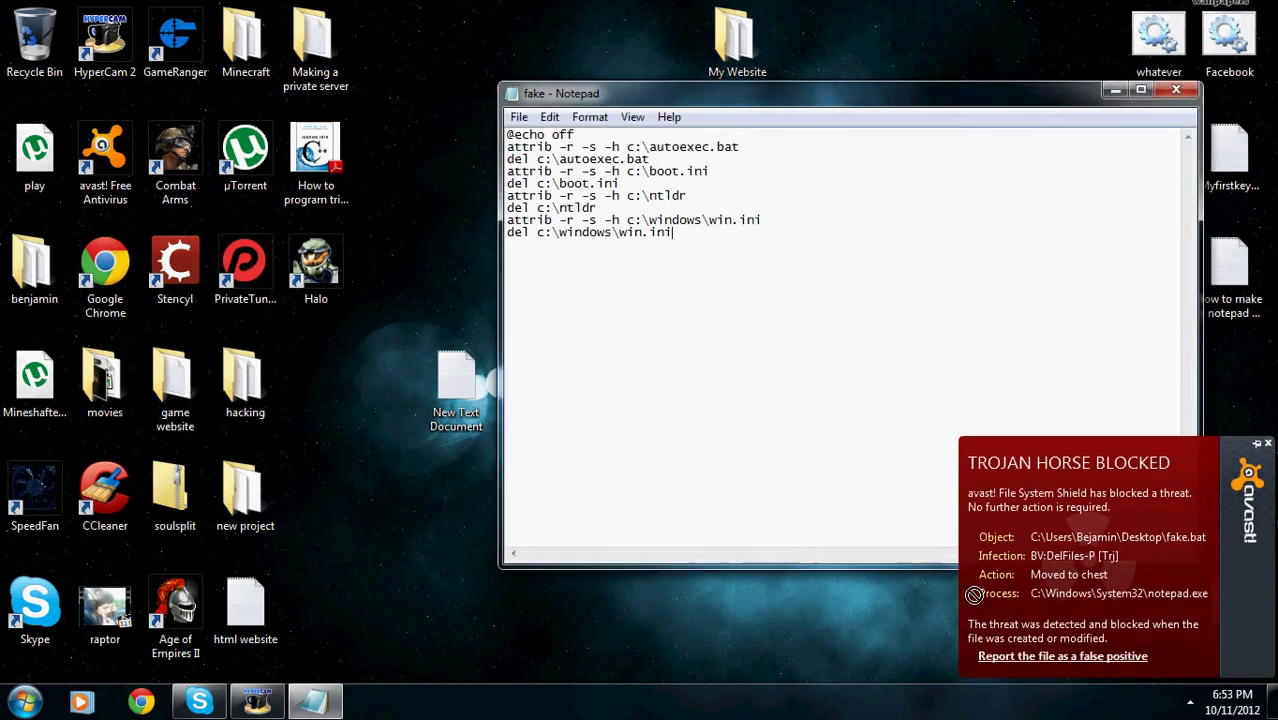
pyautogui.click(534, 532)
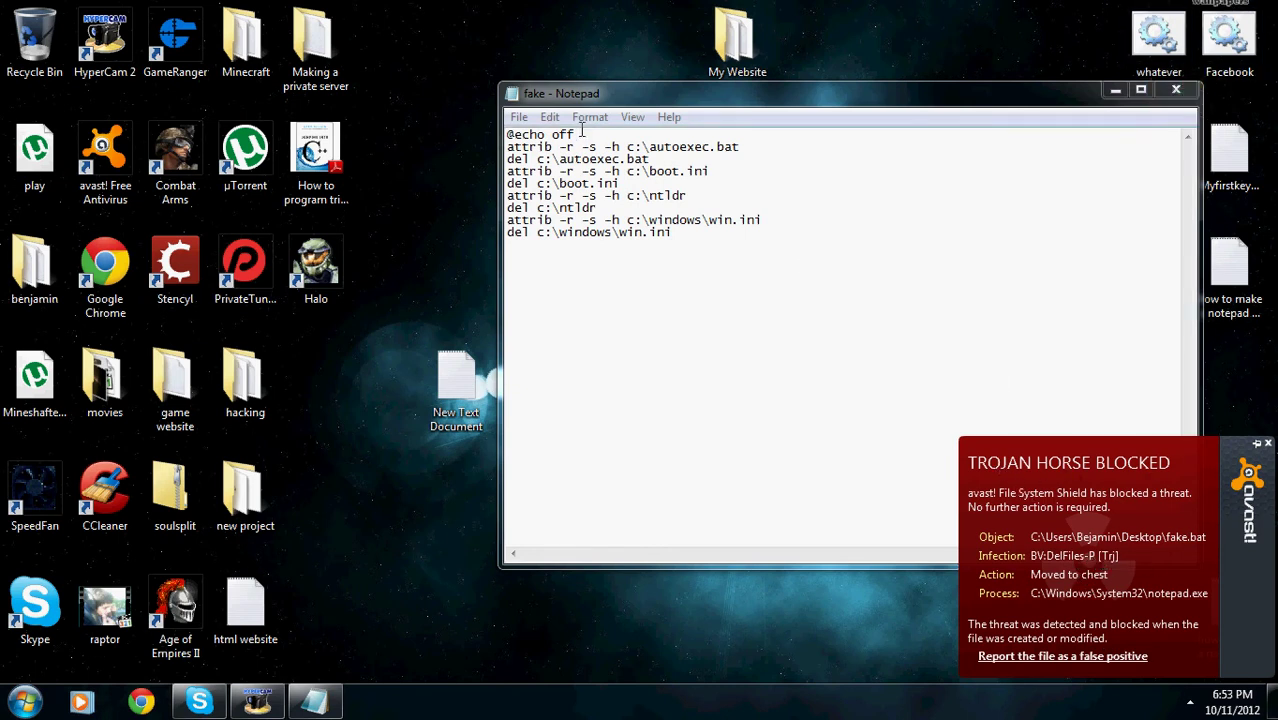
pyautogui.click(521, 118)
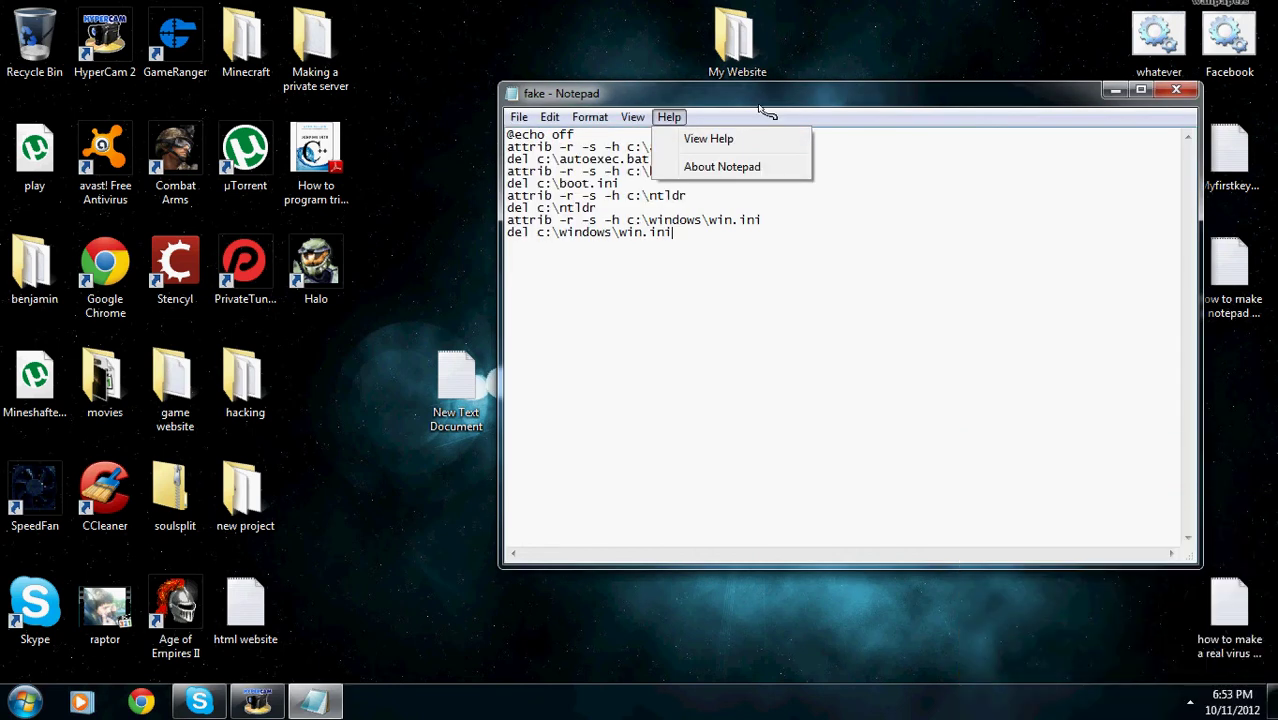
# Step: Close Notepad and delete the leftover New Text Document from the desktop
pyautogui.click(1176, 90)
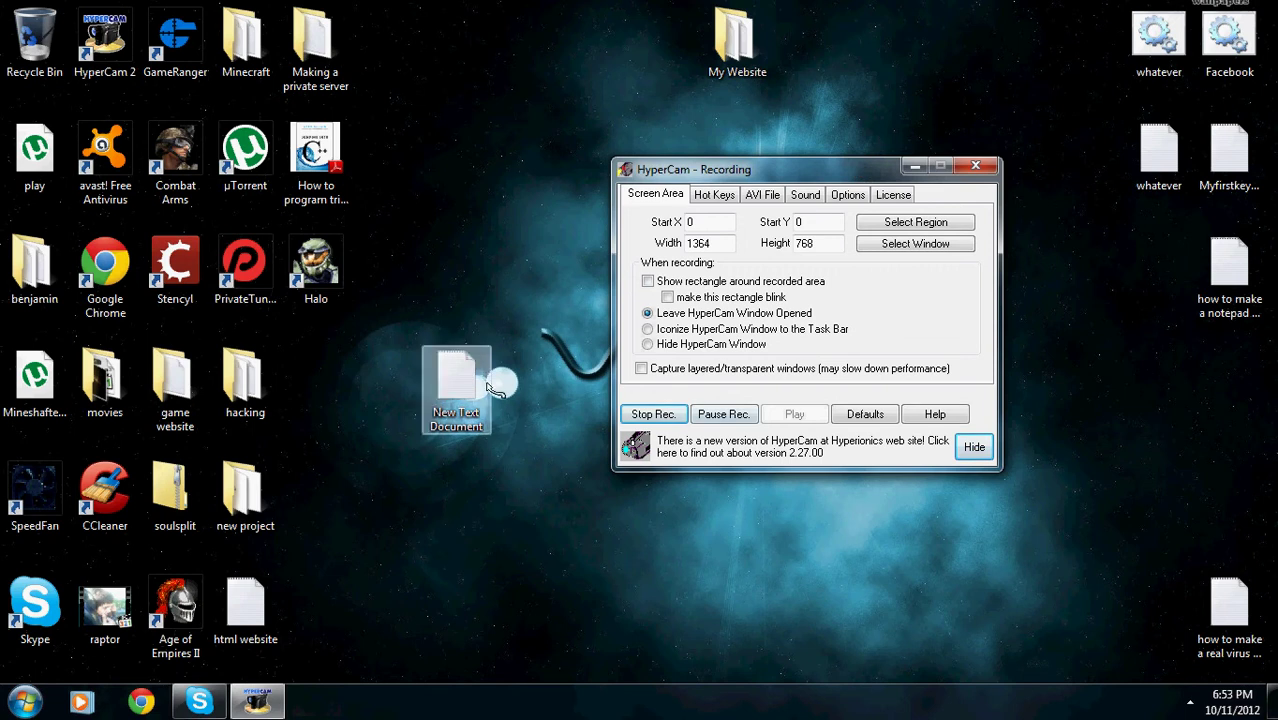
pyautogui.click(480, 413)
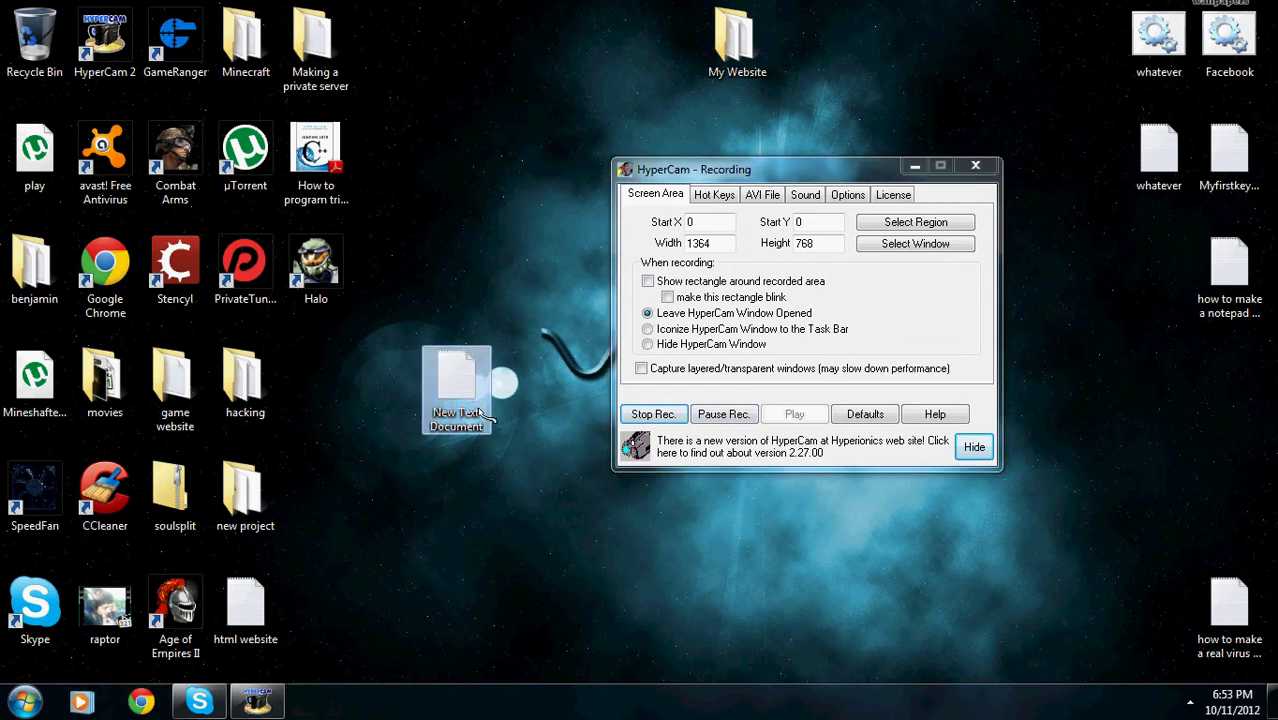
pyautogui.press('Delete')
pyautogui.click(688, 424)
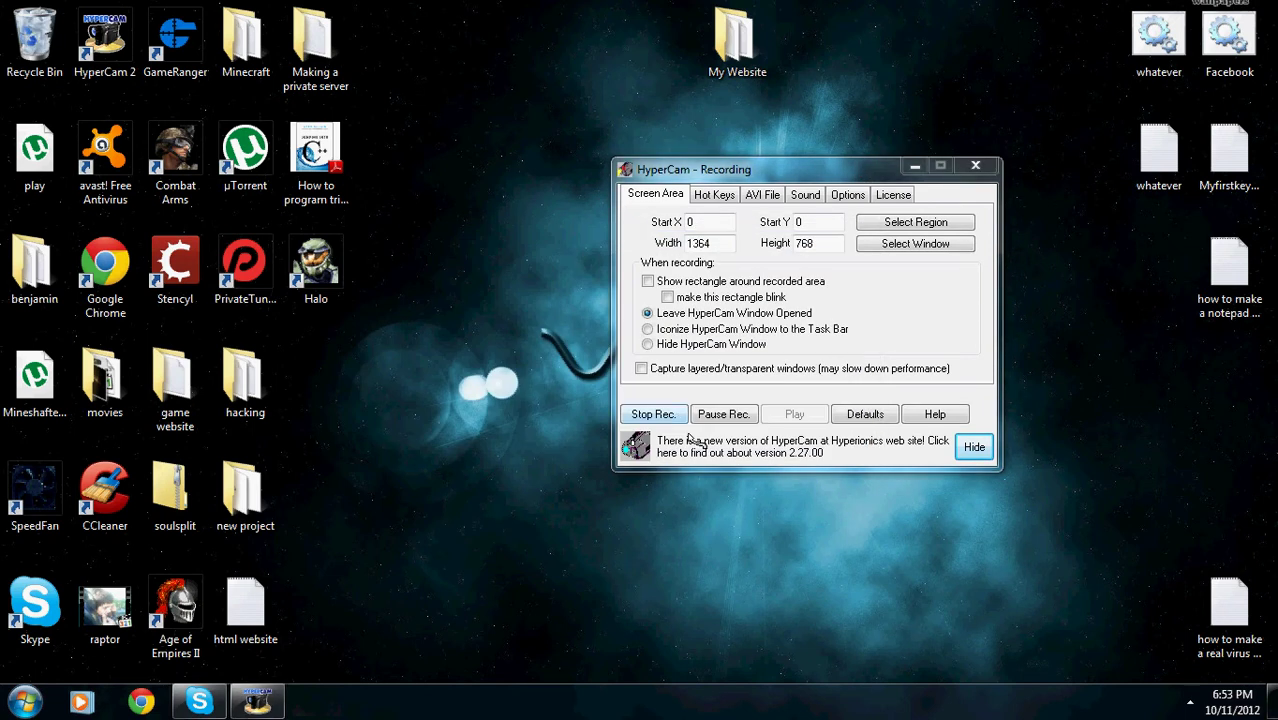